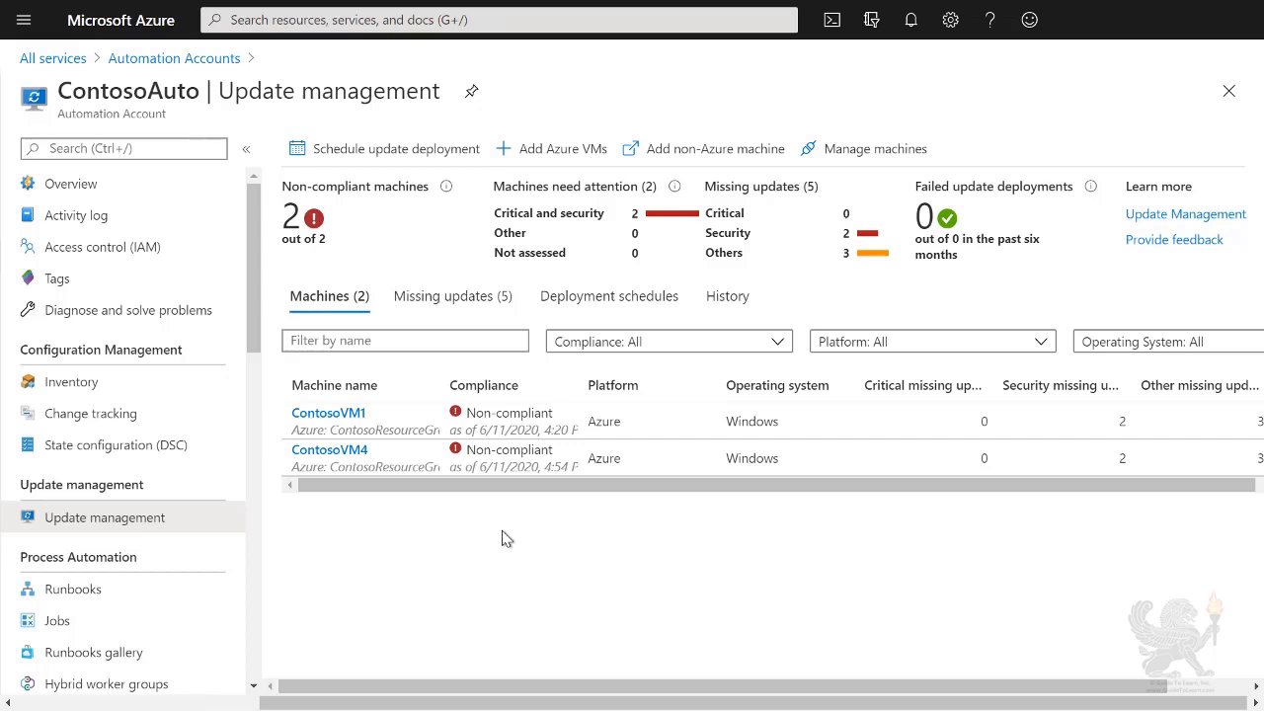
Step: Check the missing updates and the first update's logs, then start a new alert rule for ContosoAuto
left_click(470, 308)
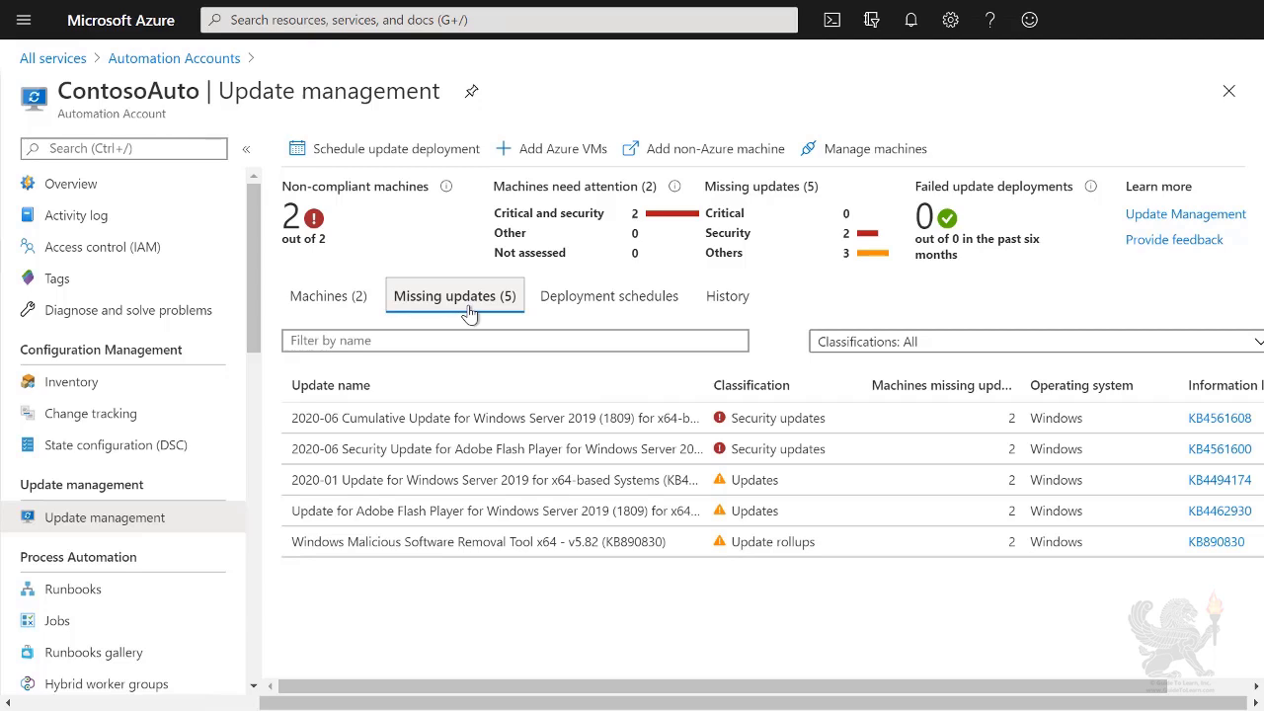
left_click(463, 419)
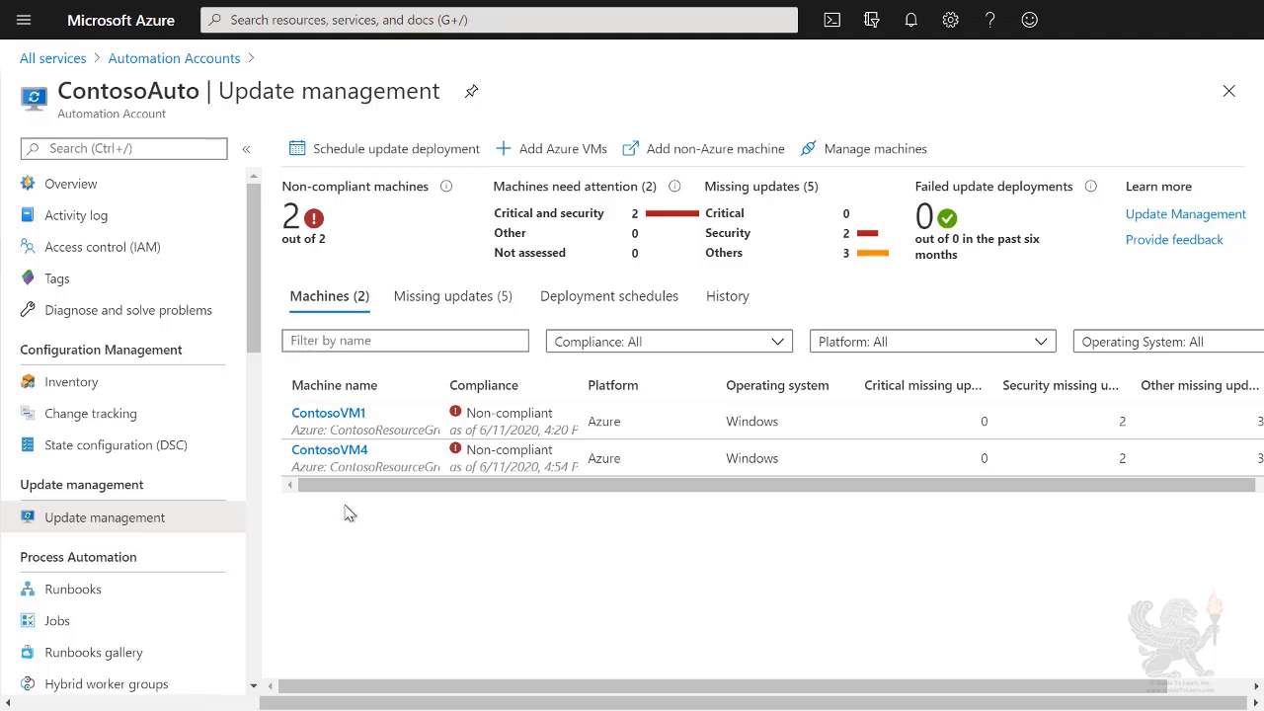
left_click_drag(252, 298, 254, 636)
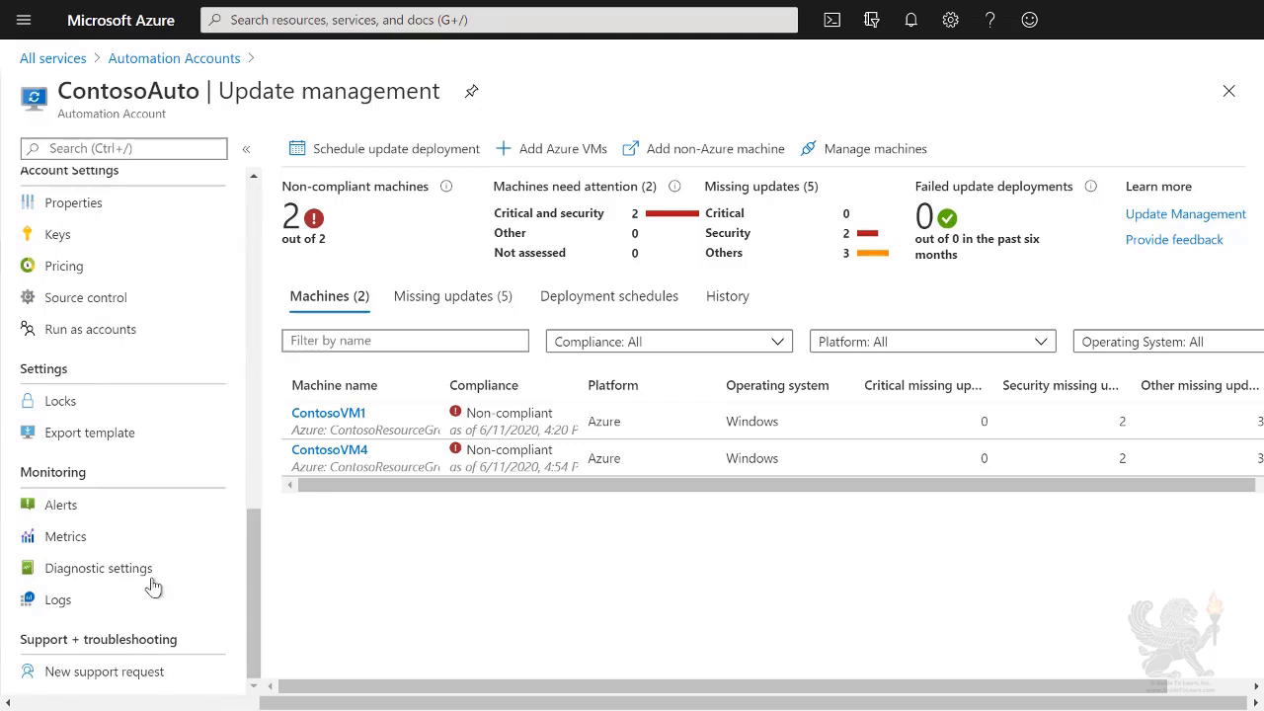
left_click(84, 515)
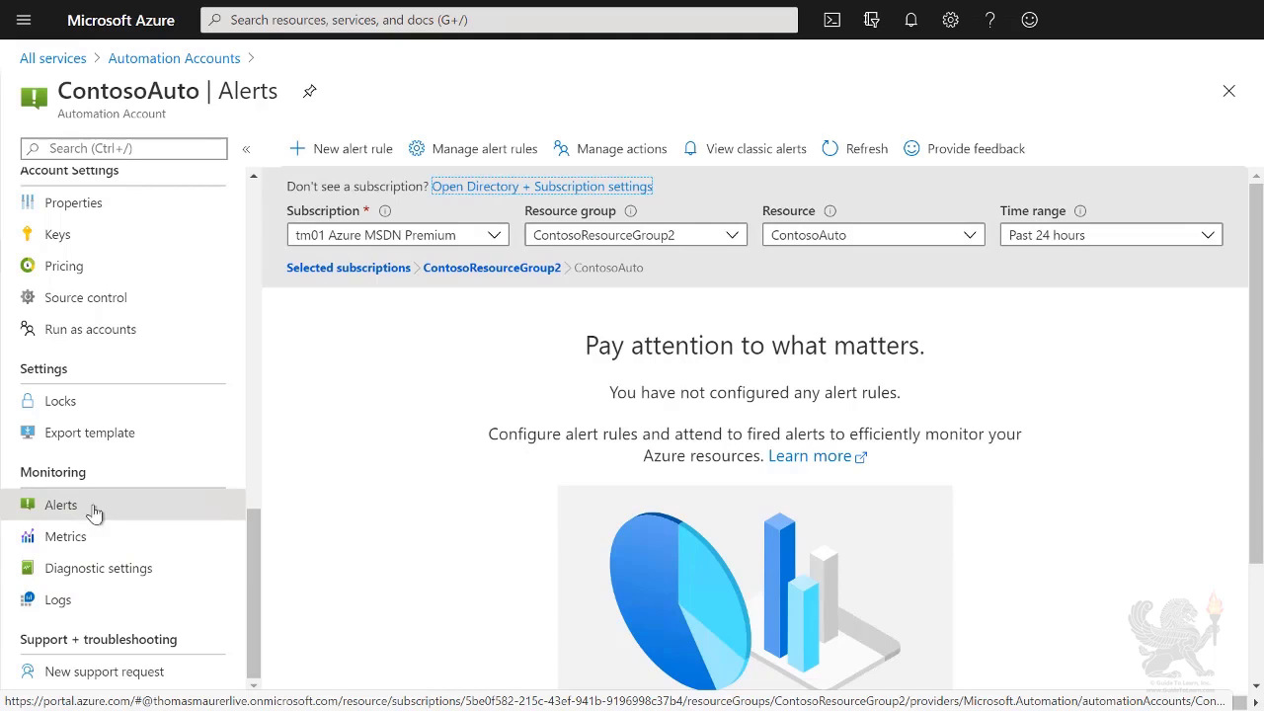
left_click(339, 150)
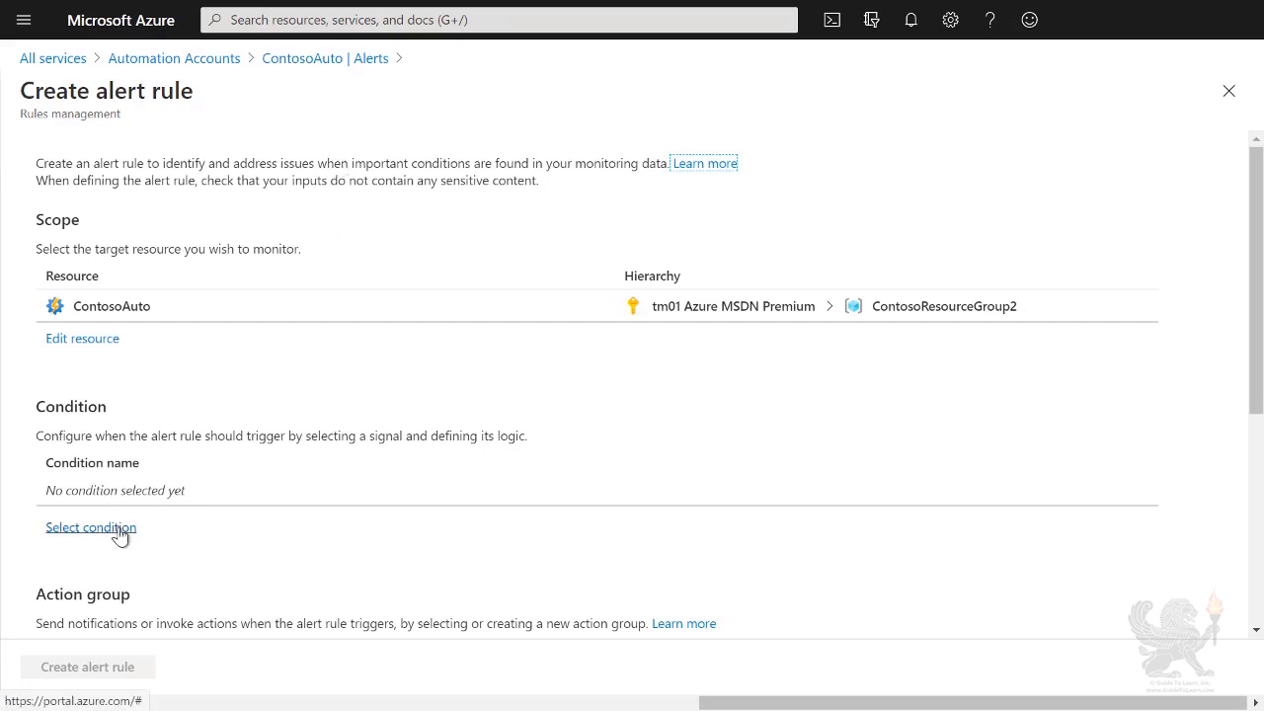
Step: Choose Total Update Deployment Machine Runs as the signal for the alert condition
left_click(120, 537)
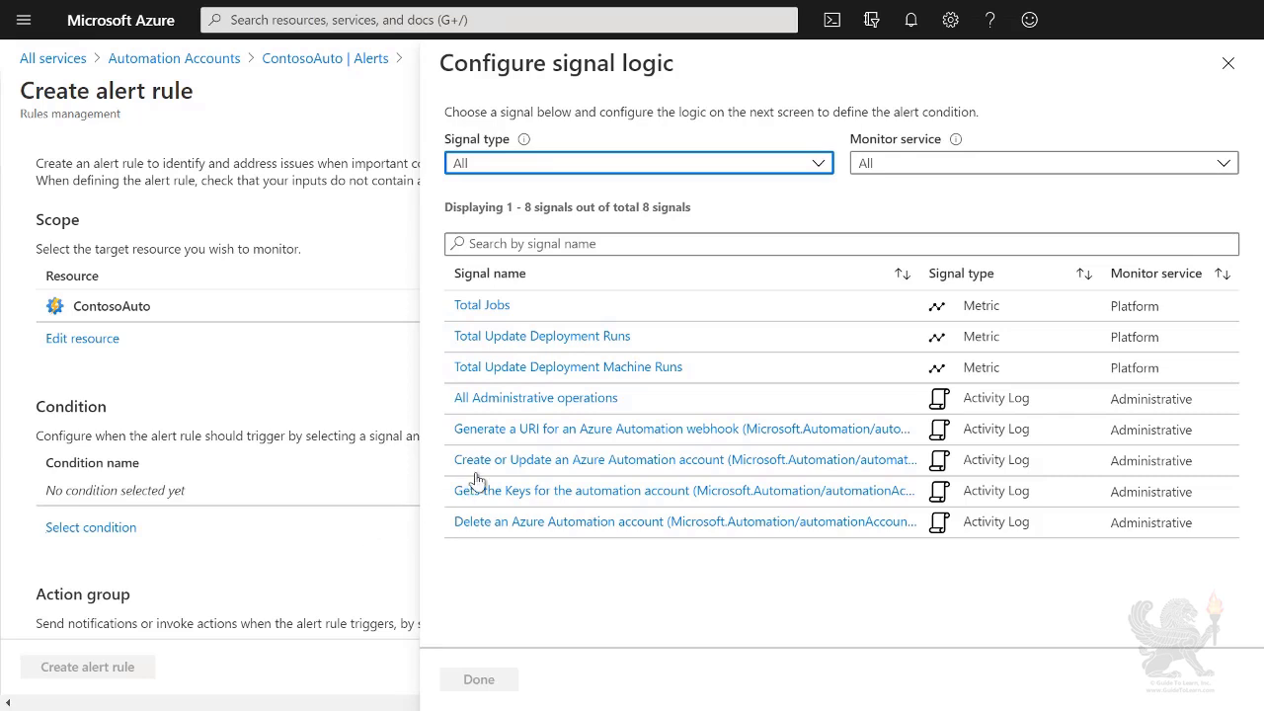
left_click(669, 374)
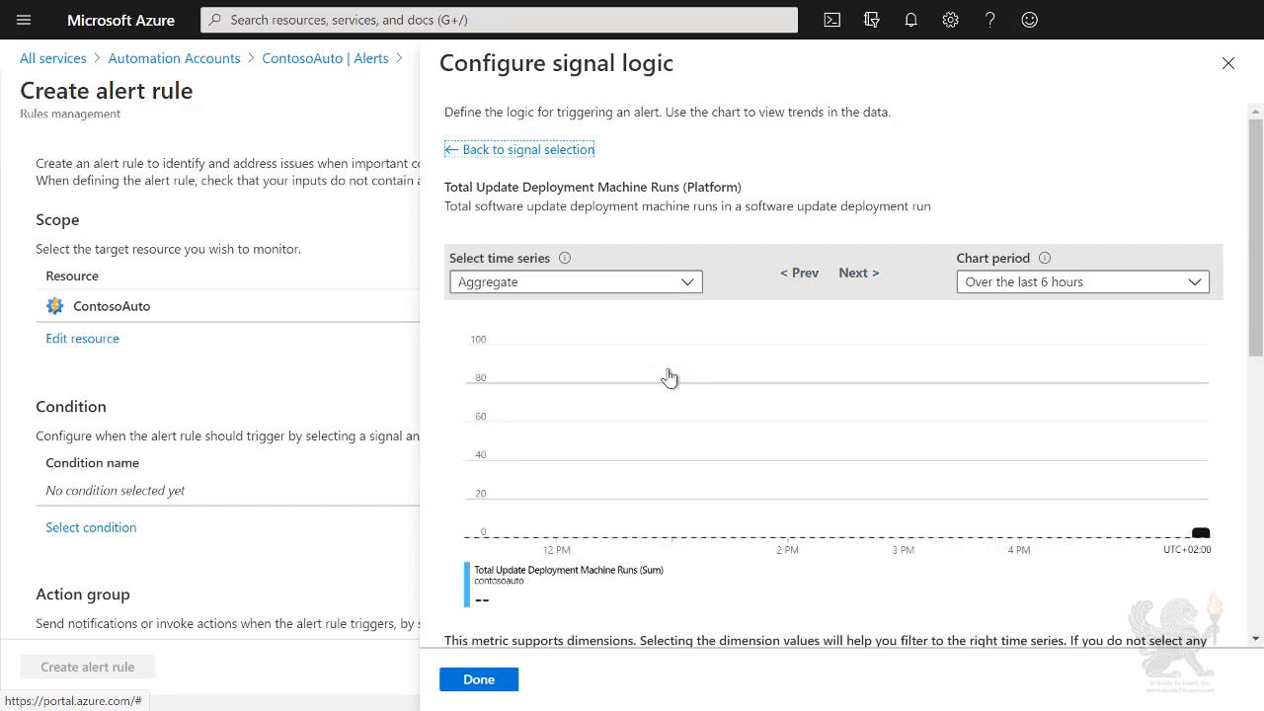
scroll(669, 378, "down", 3)
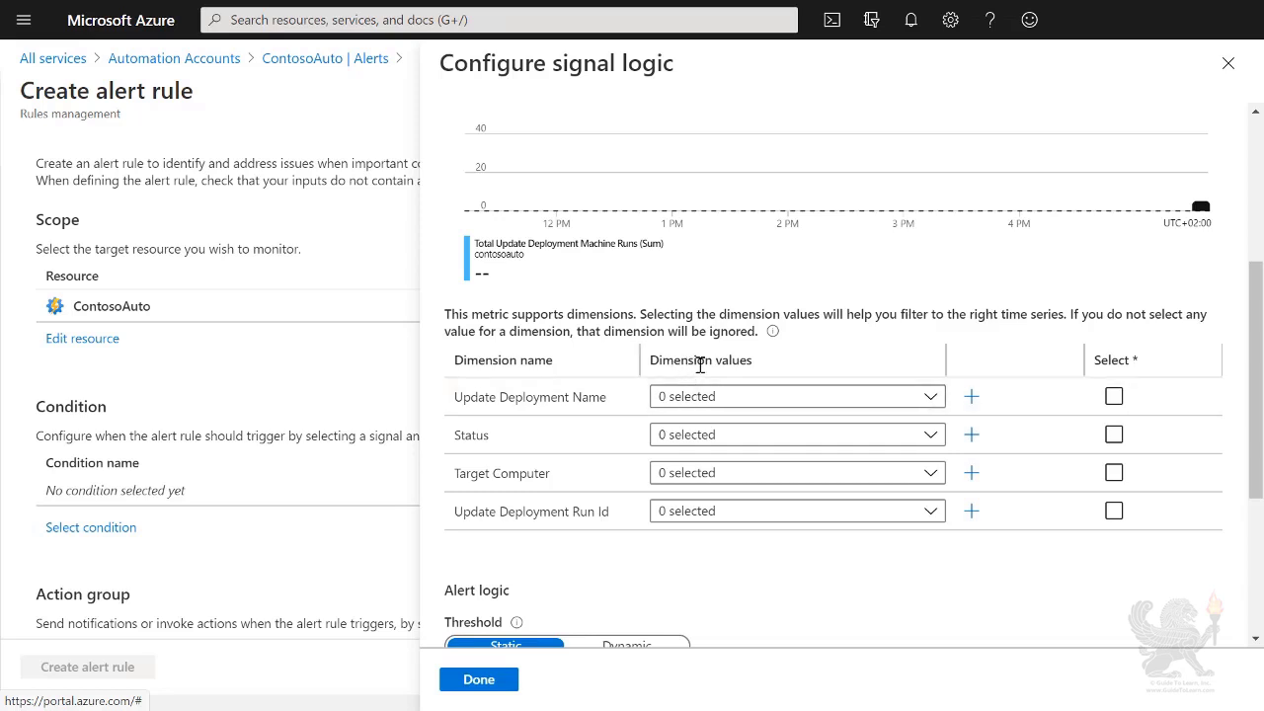
Step: Include all values for the four dimensions, set the threshold to 0, and save the condition
left_click(1114, 398)
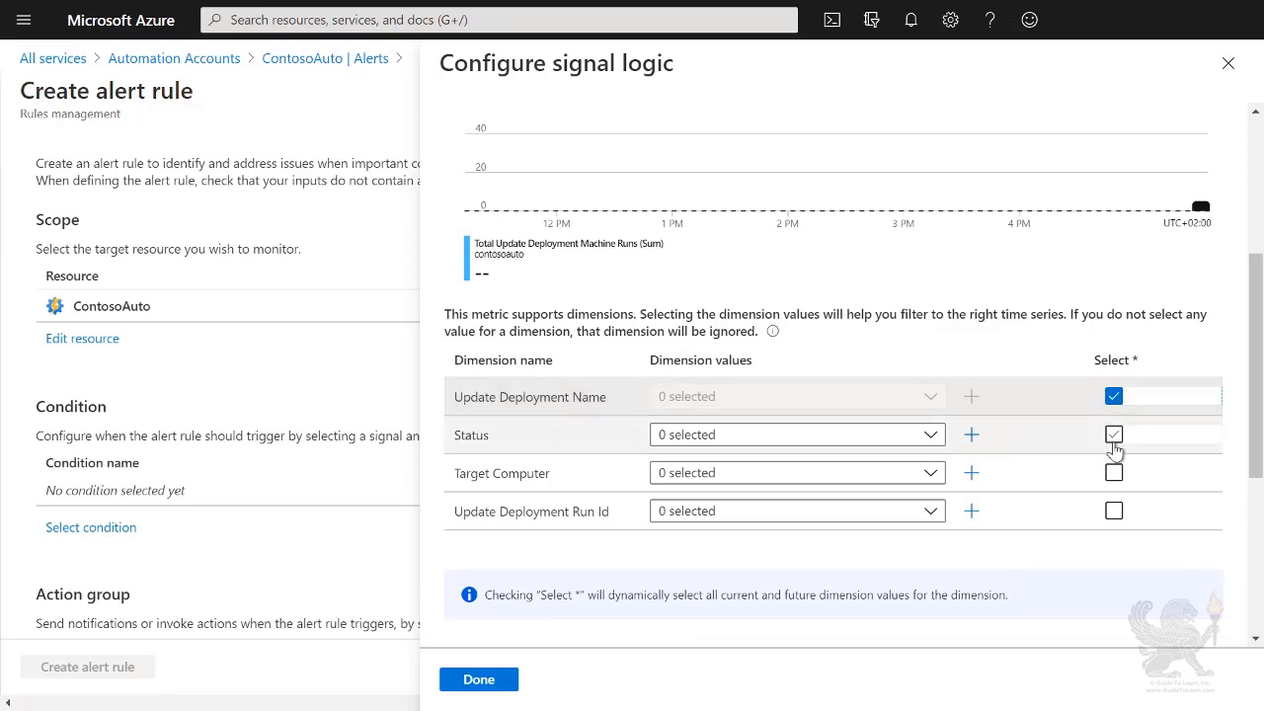
left_click(1114, 434)
left_click(1114, 474)
left_click(1113, 512)
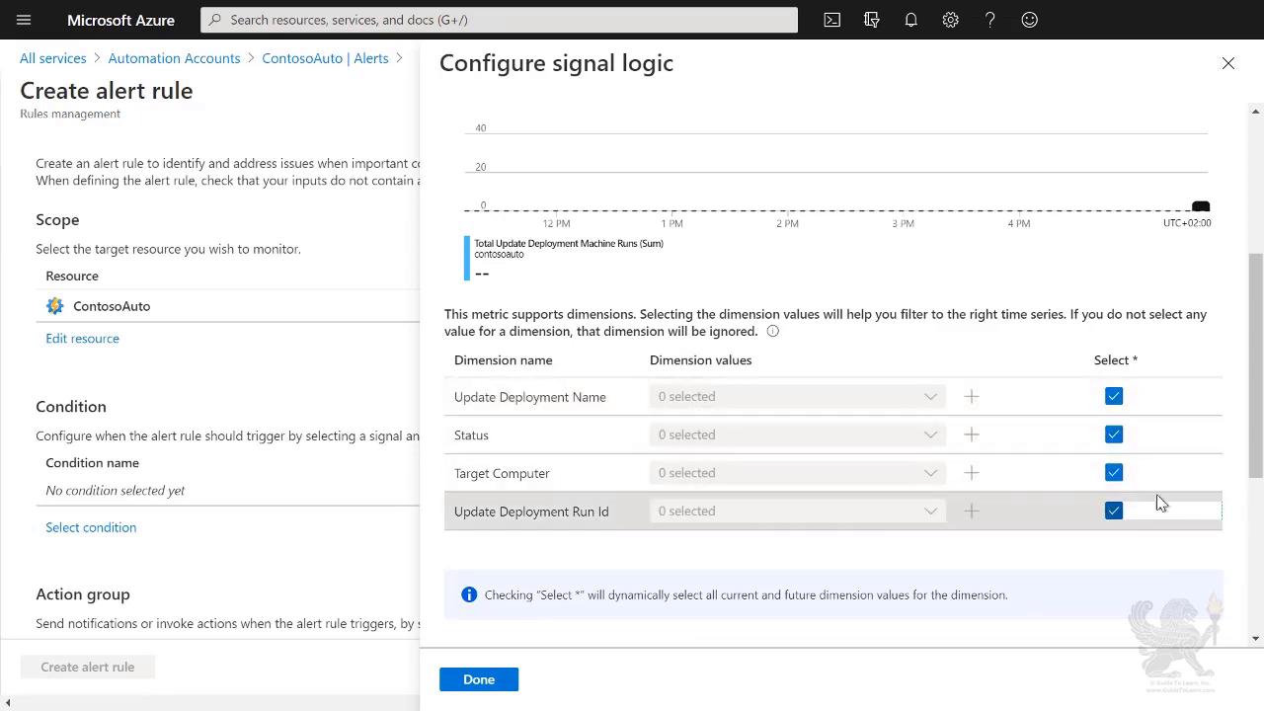
left_click_drag(1257, 464, 1249, 593)
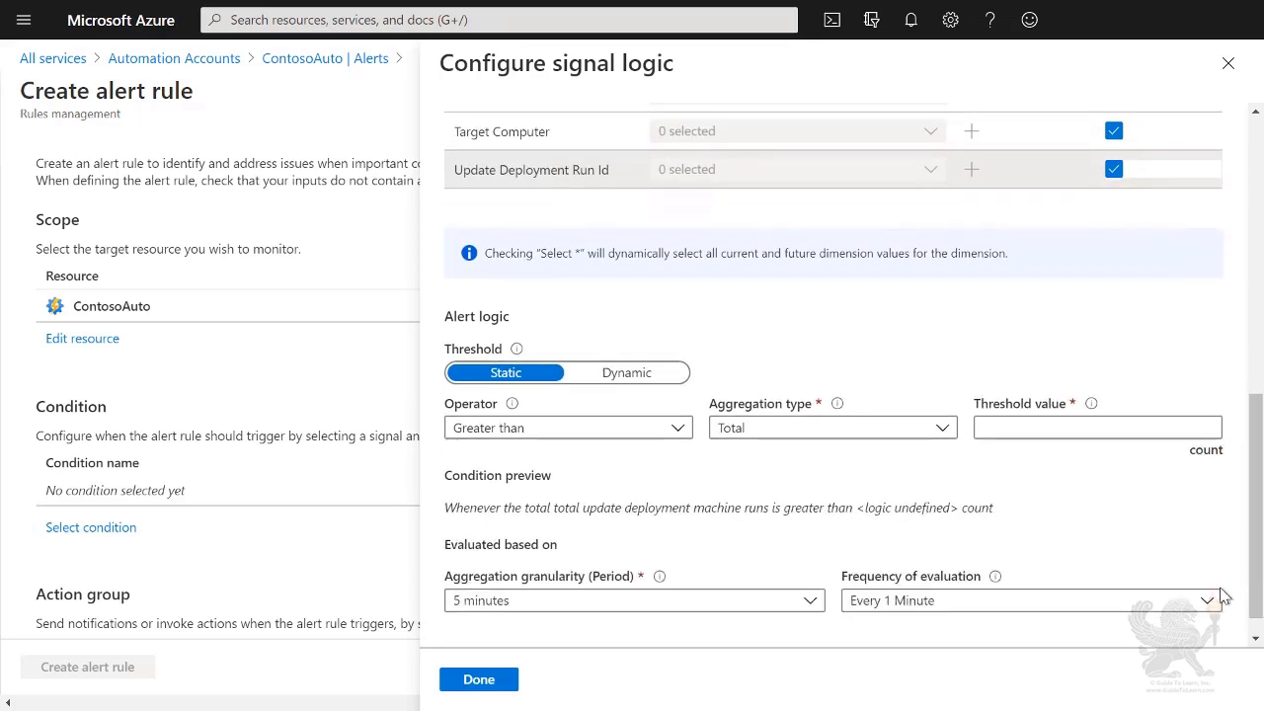
left_click(1044, 428)
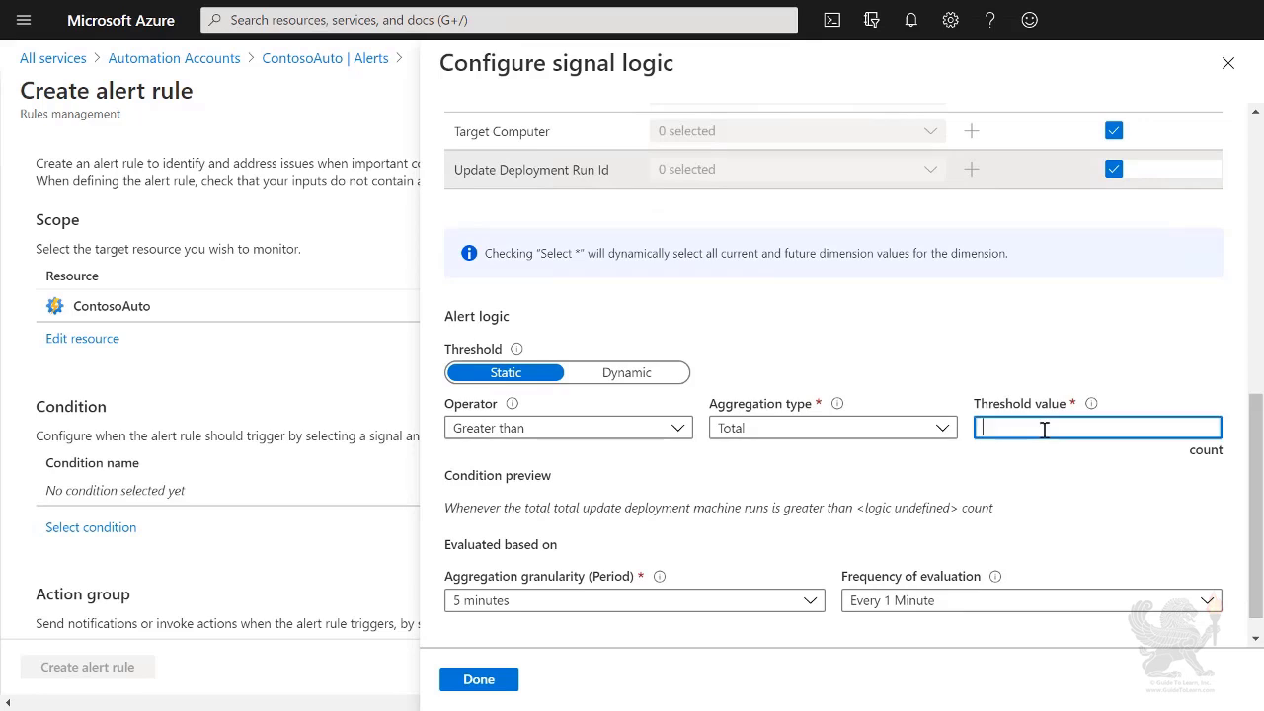
type("0")
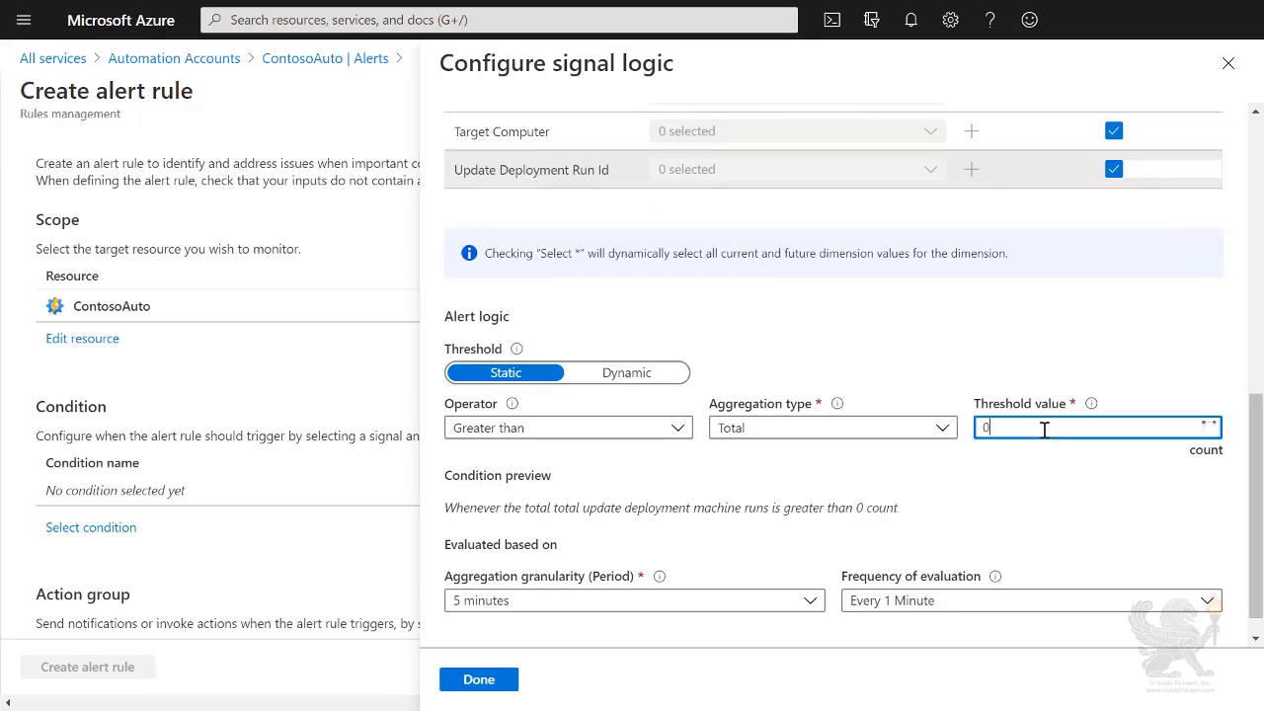
left_click(484, 680)
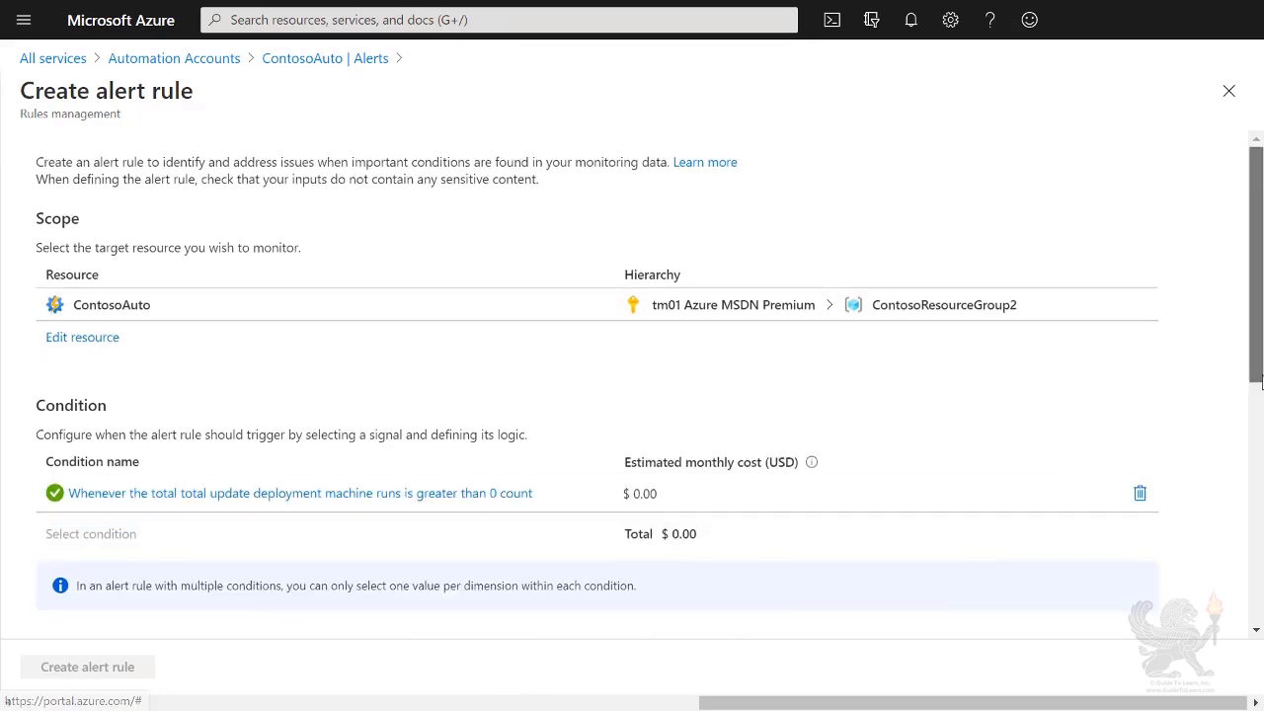
Step: Open the action group selection pane for the alert rule
left_click_drag(1257, 385, 1255, 507)
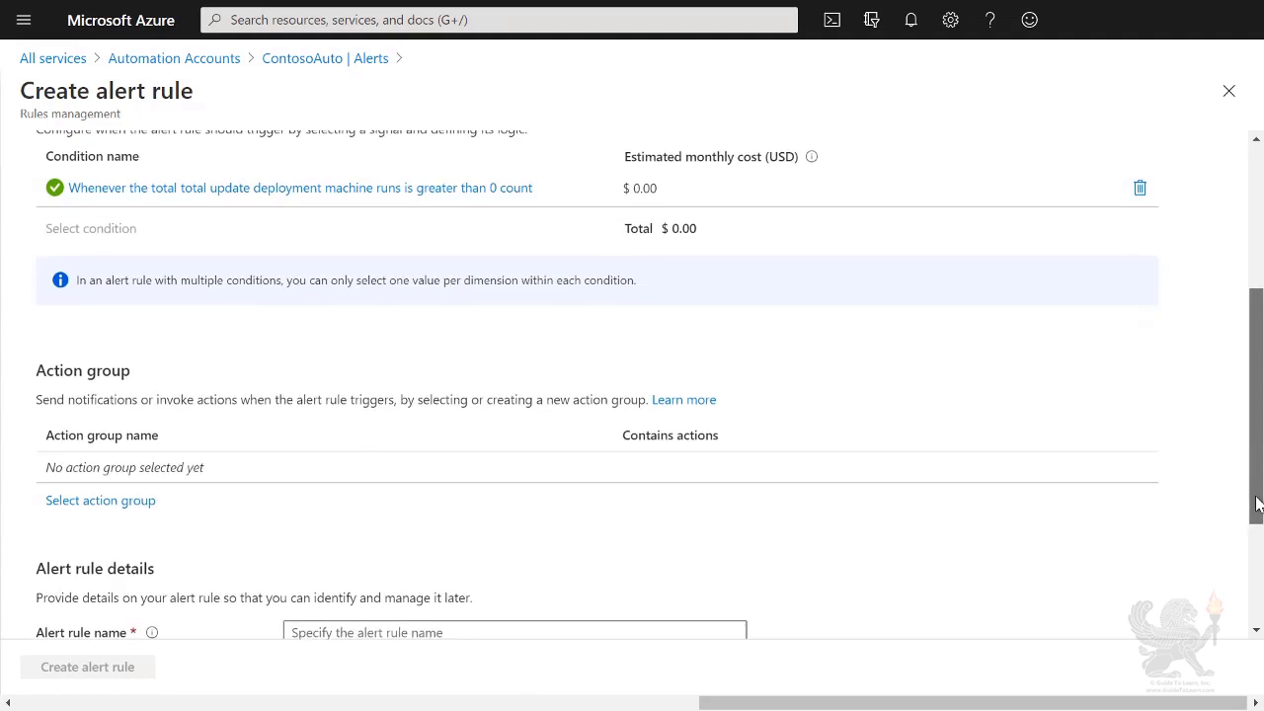
left_click(131, 514)
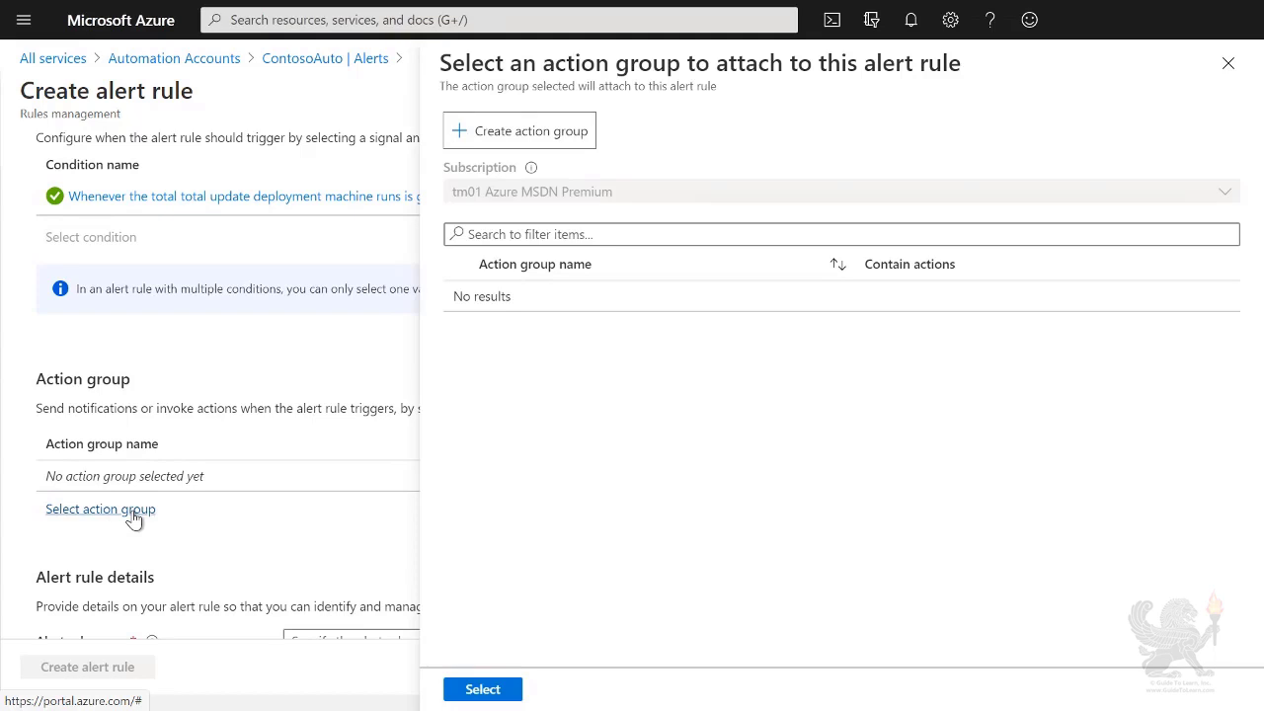
Step: Create an action group named Contoso Admins Email, short name adminemail, with an action named email
left_click(533, 133)
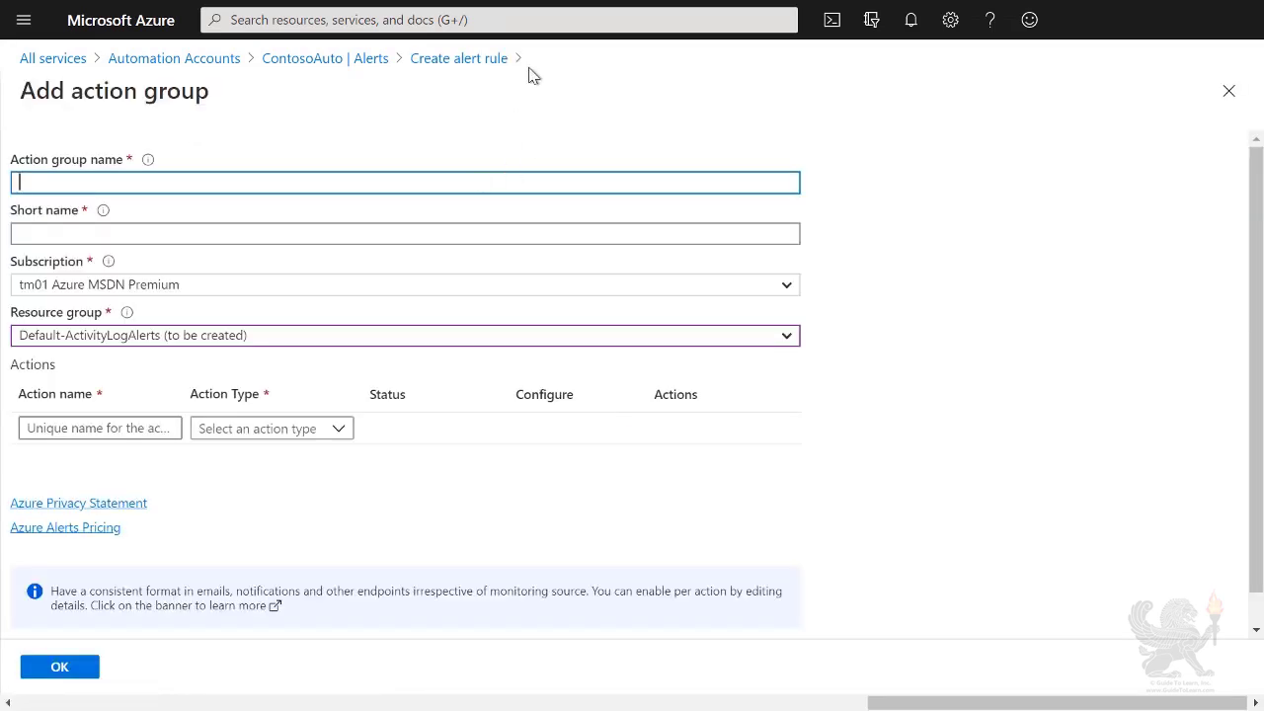
type("Contoso Admins Email")
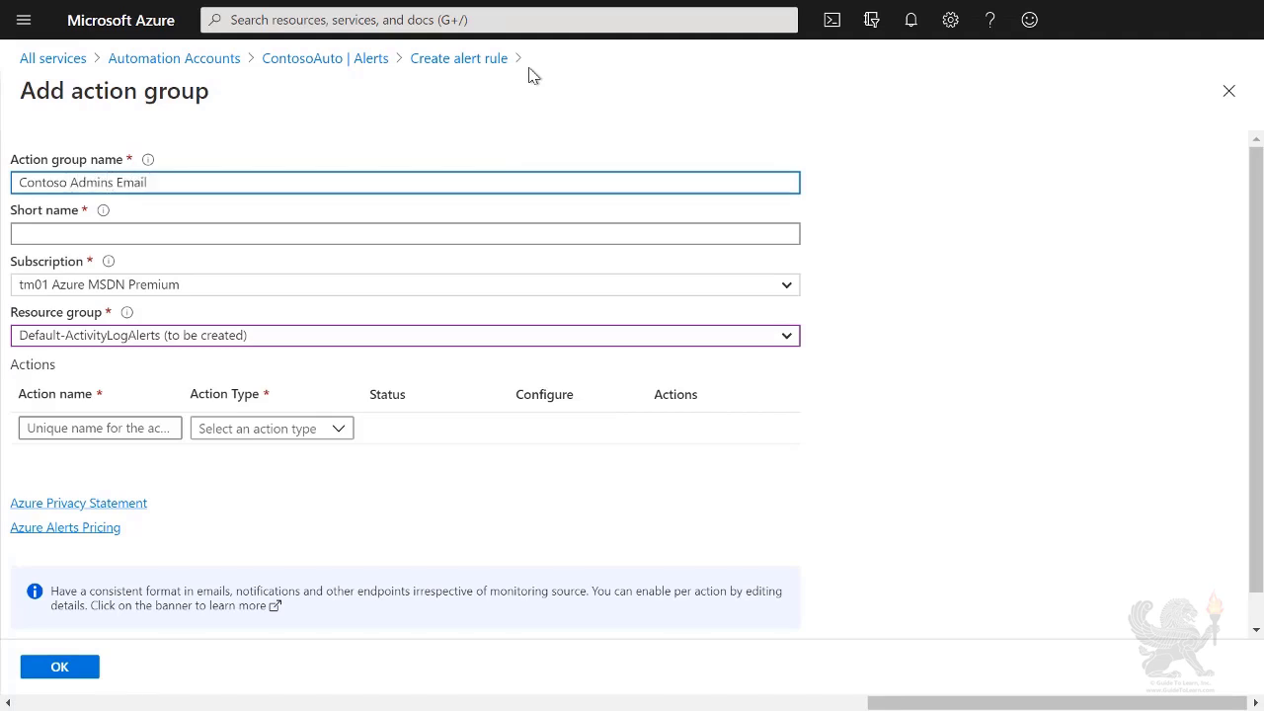
left_click(436, 233)
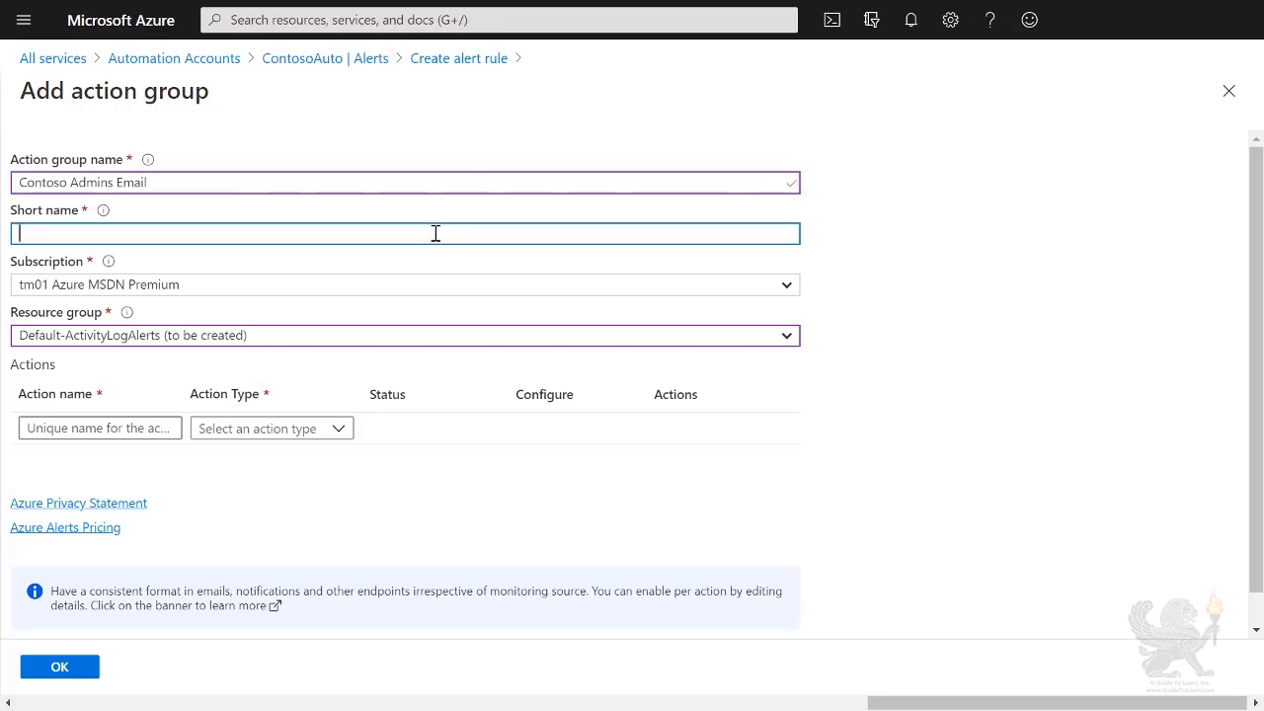
type("adminemail")
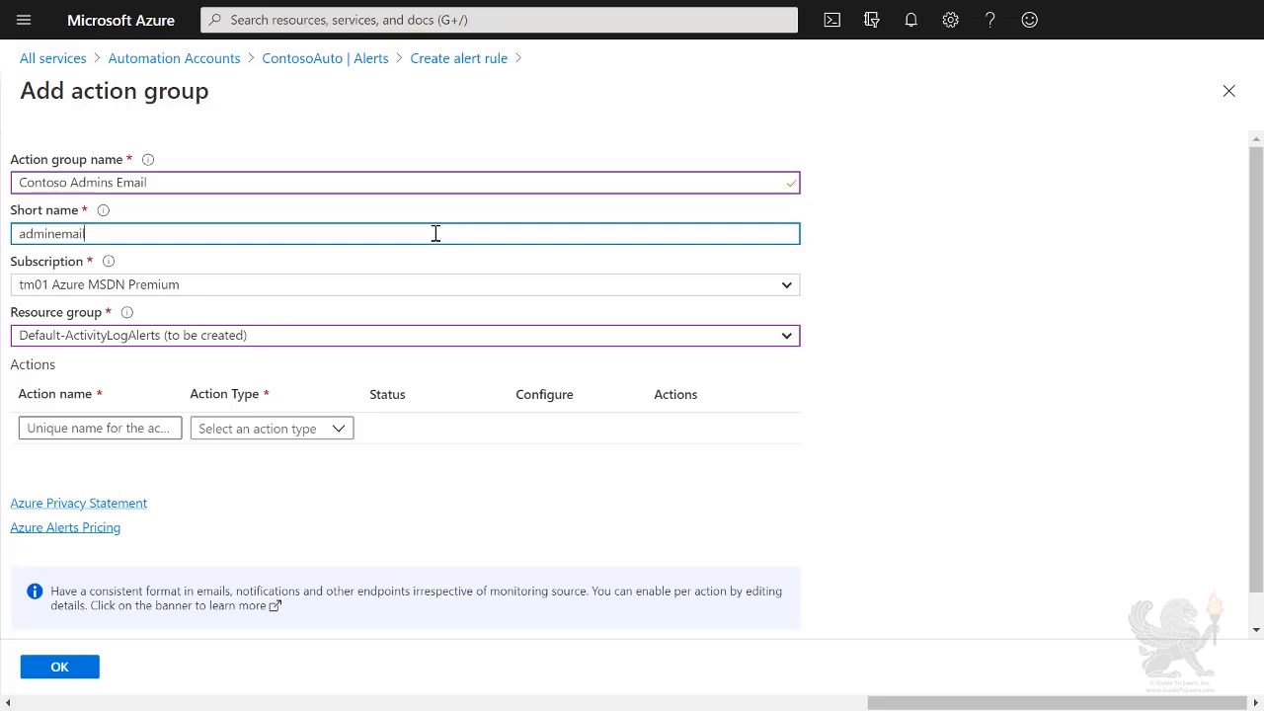
scroll(428, 296, "down", 1)
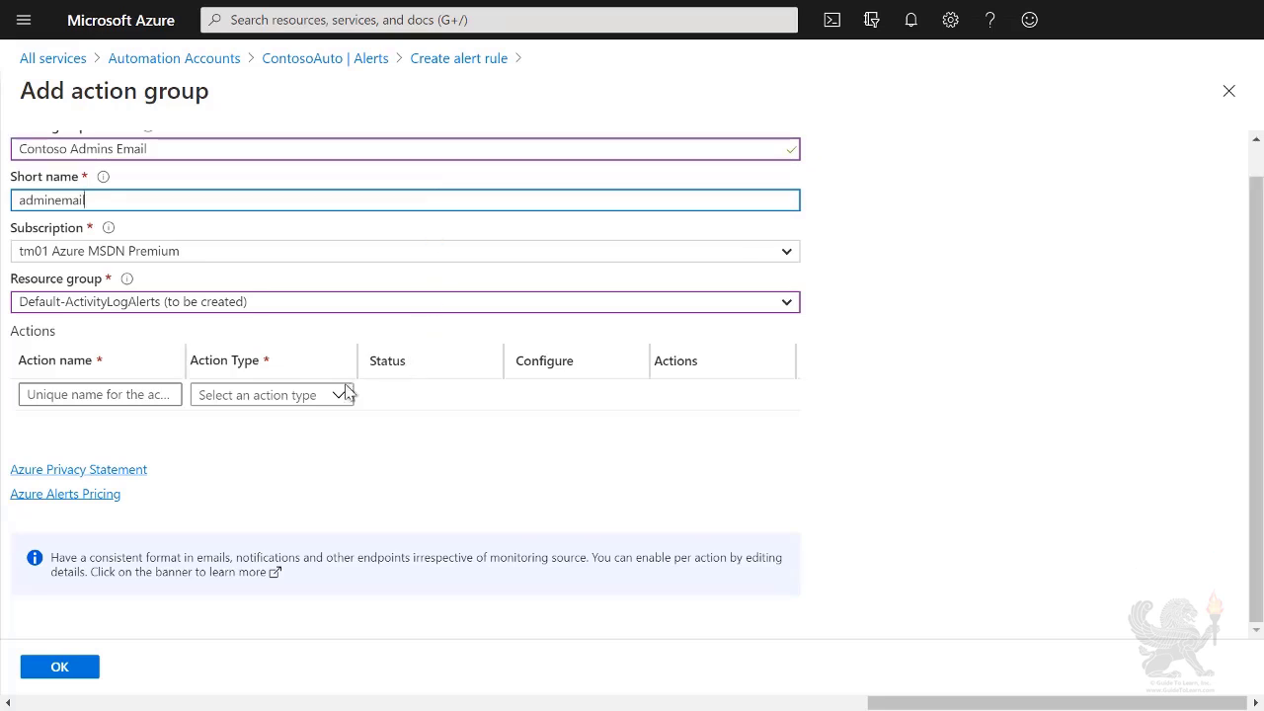
left_click(136, 395)
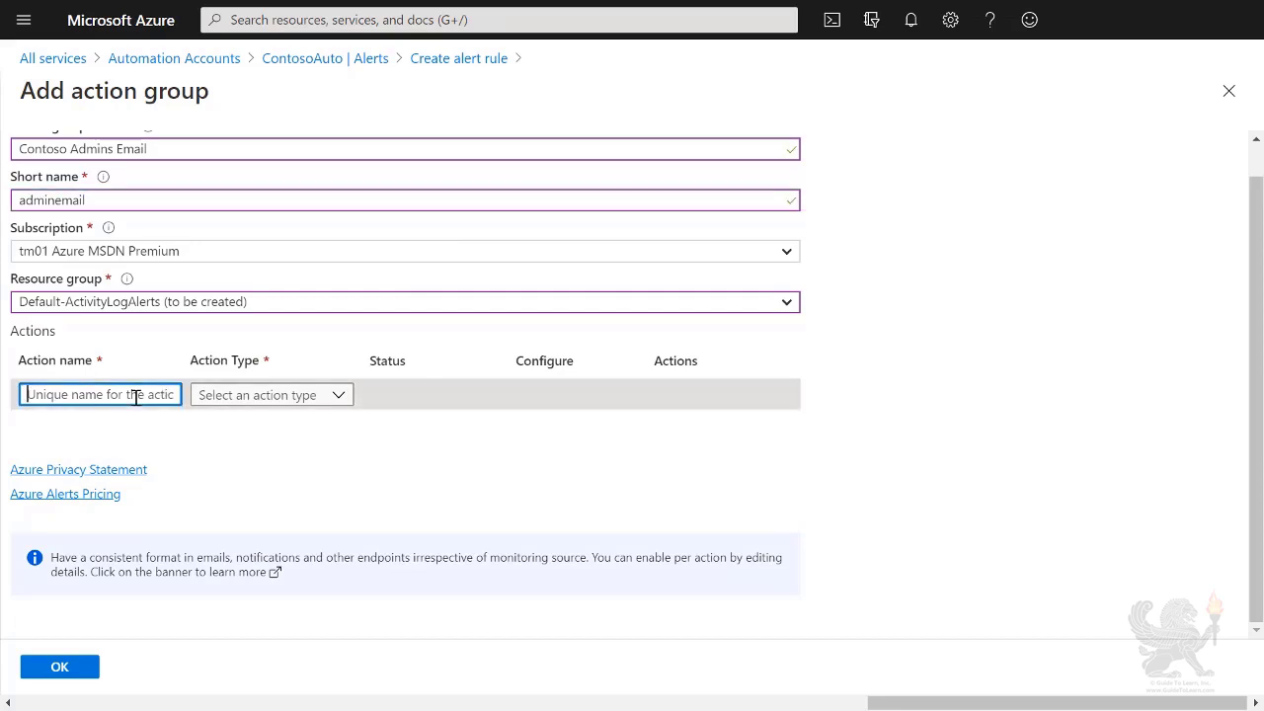
type("email")
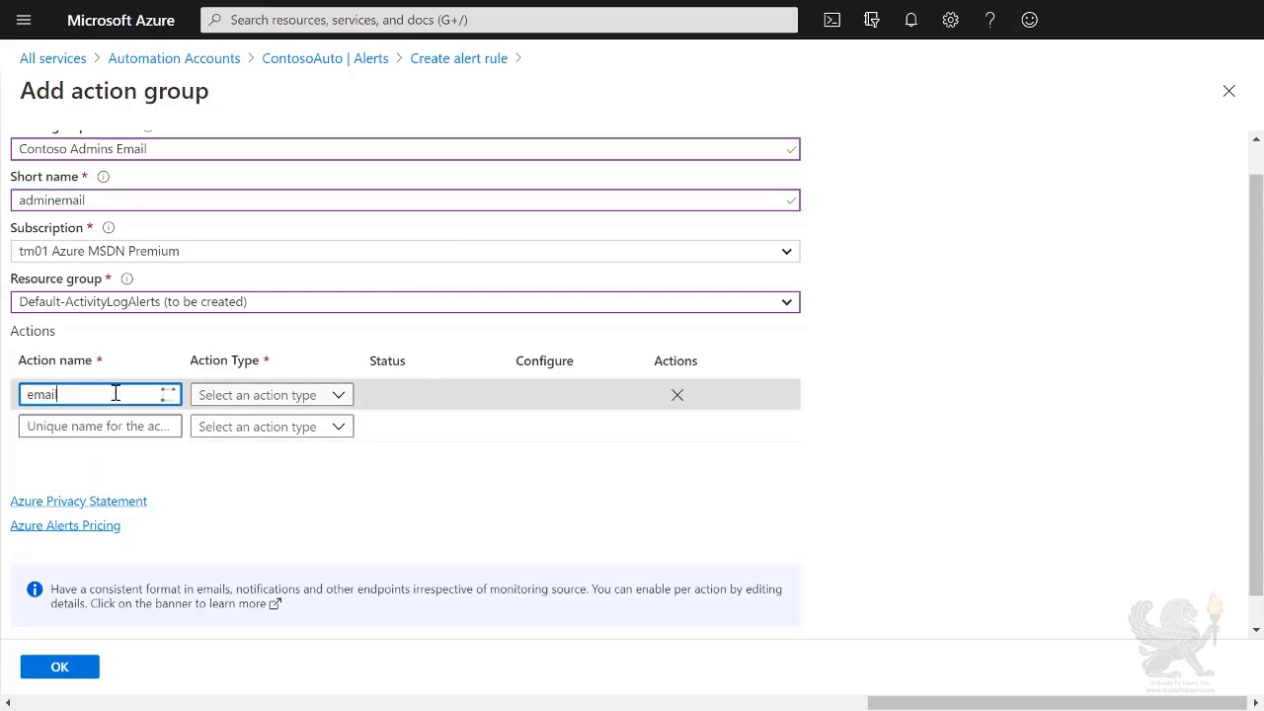
left_click(349, 399)
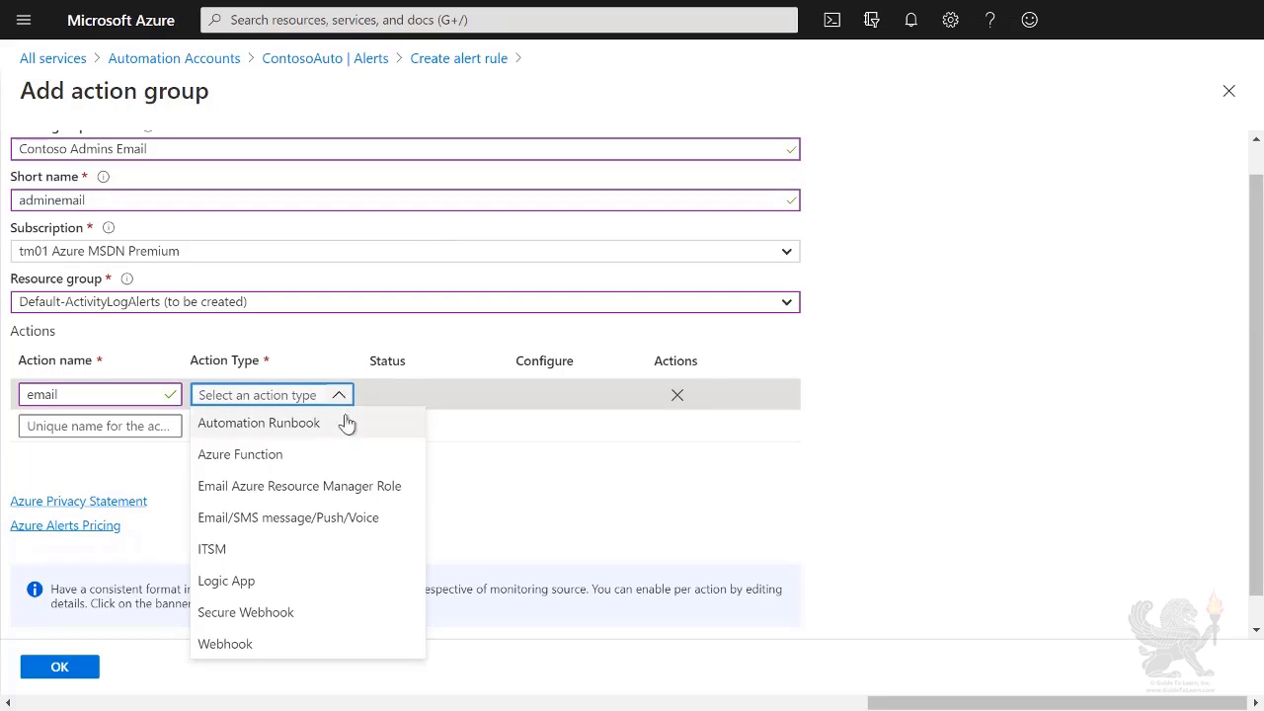
Step: Make the action an email notification to the administrator's address and submit the action group
left_click(364, 520)
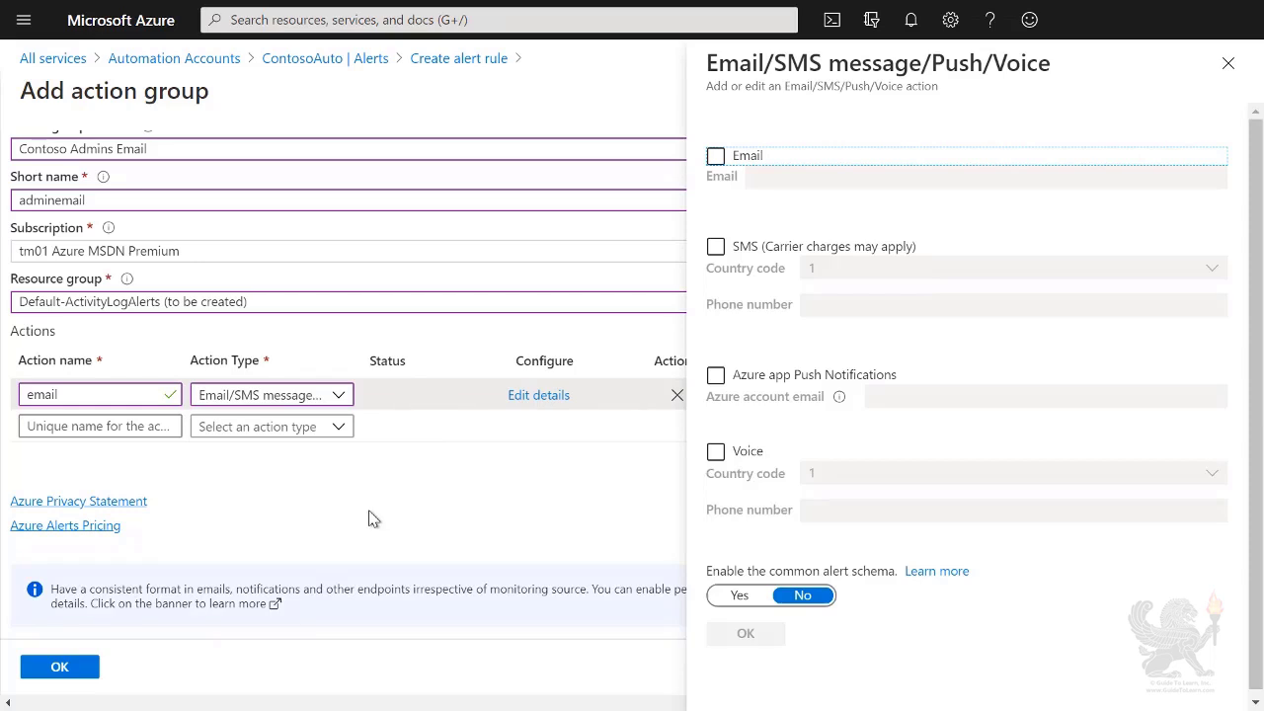
left_click(716, 158)
left_click(827, 175)
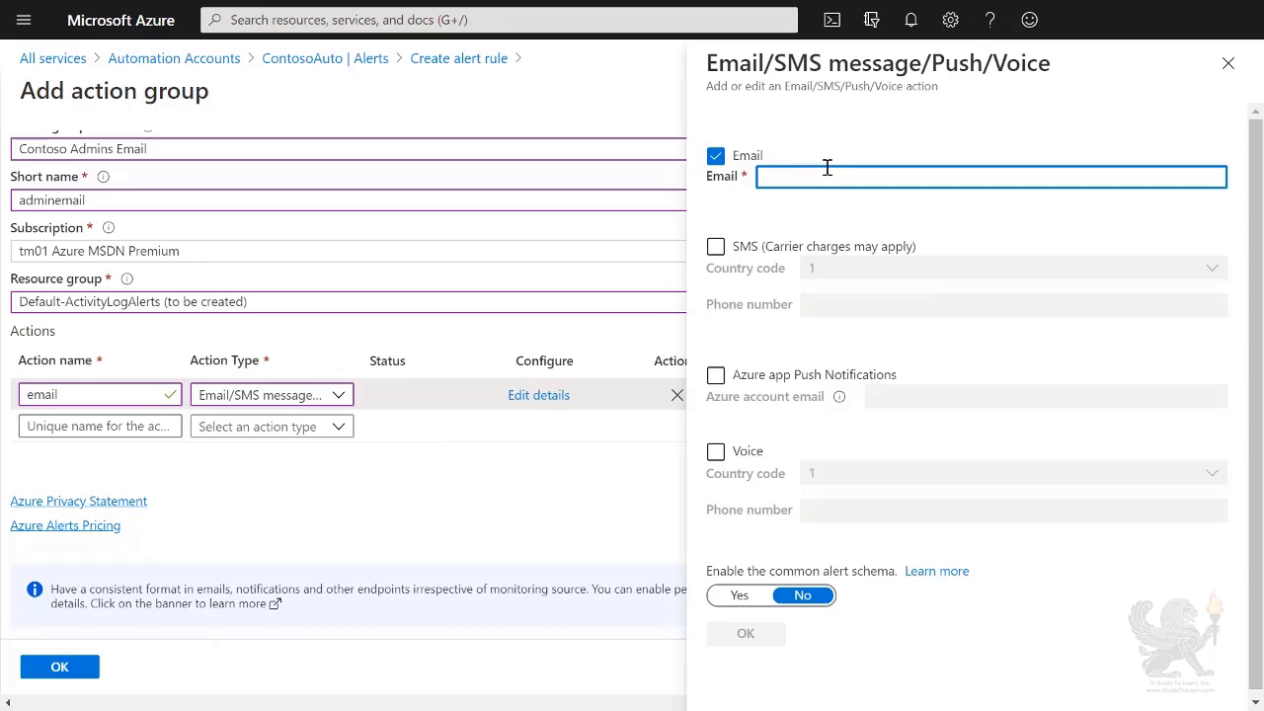
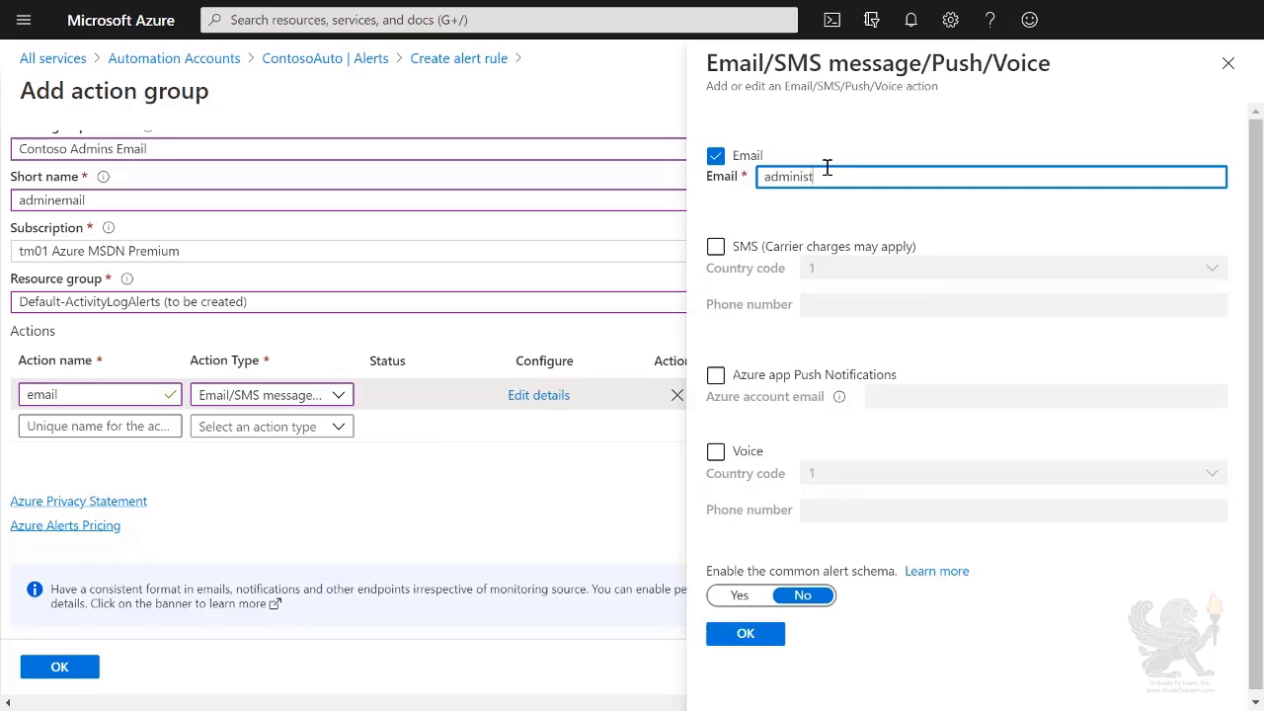
left_click(768, 635)
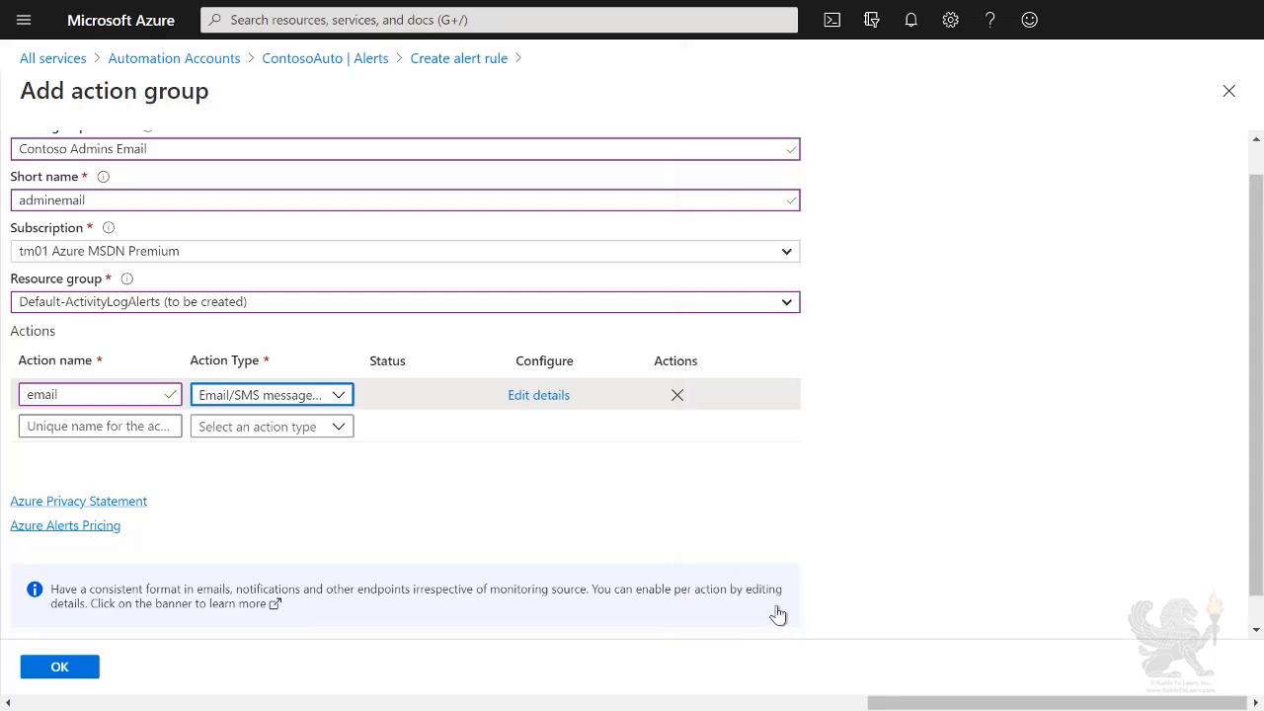
scroll(778, 614, "down", 1)
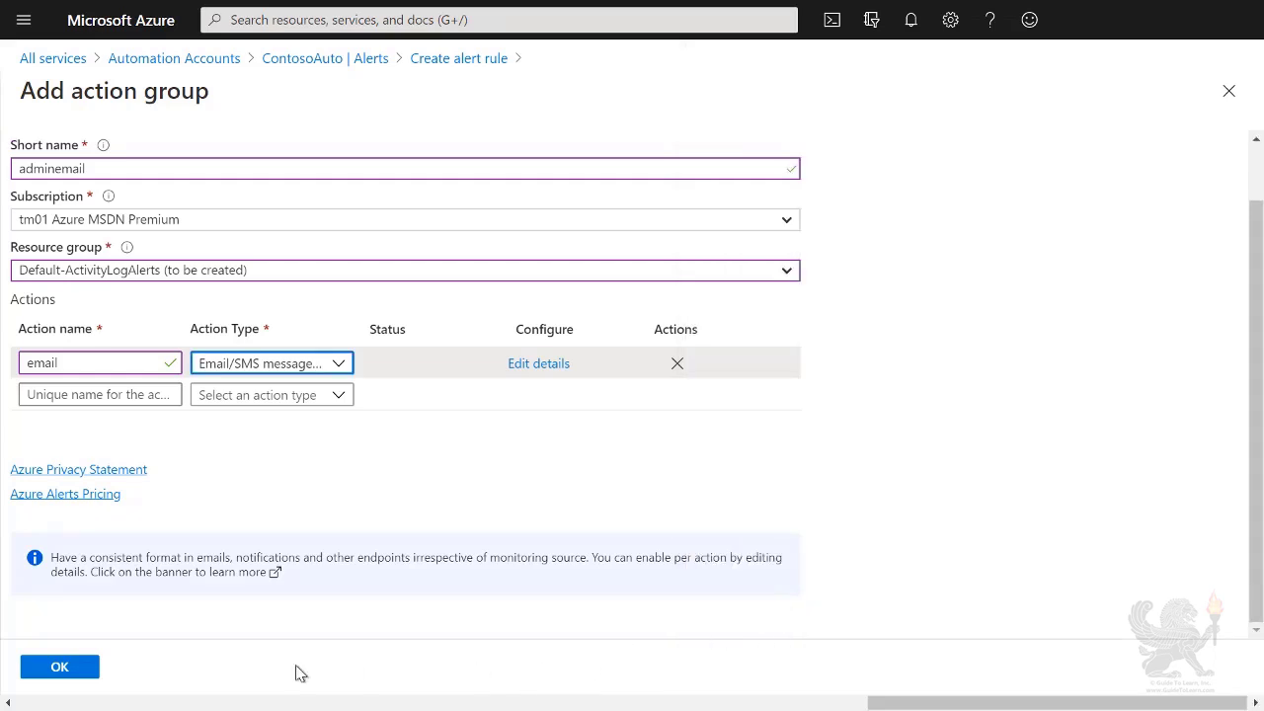
left_click(60, 667)
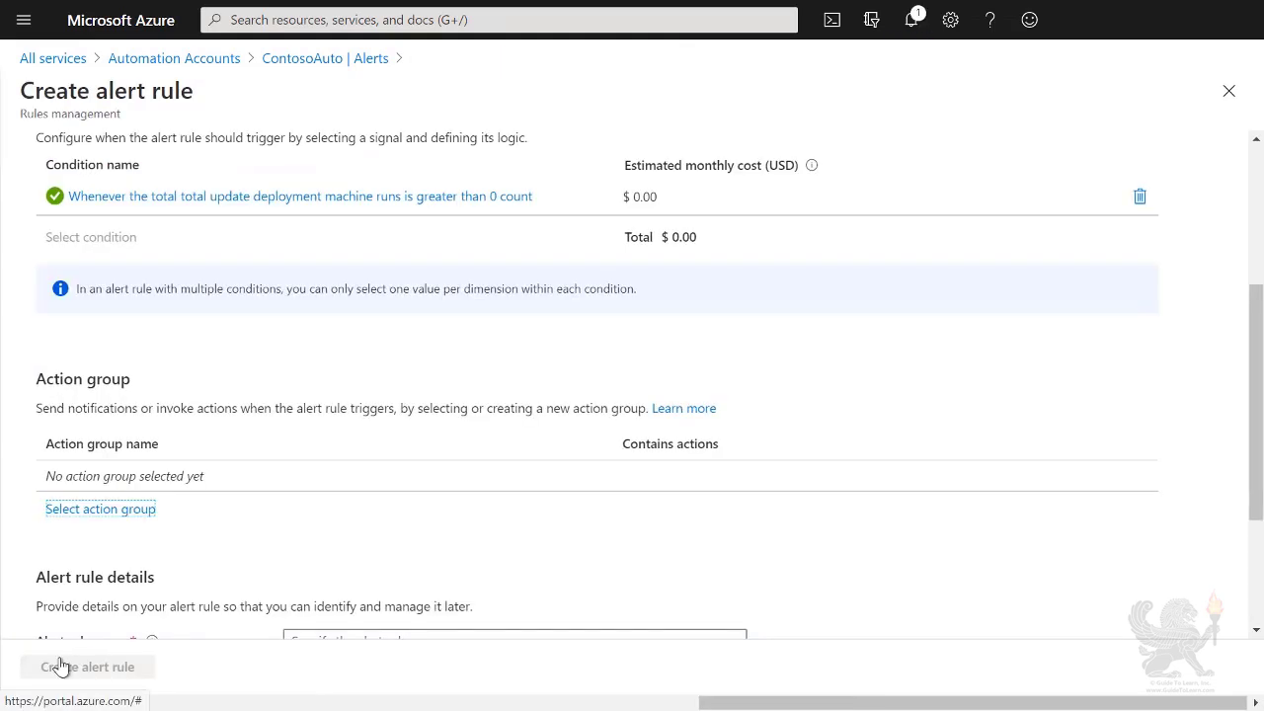
Step: Name the rule Update Deployment, describe it as Update Deployment Information, and create it
scroll(217, 570, "down", 3)
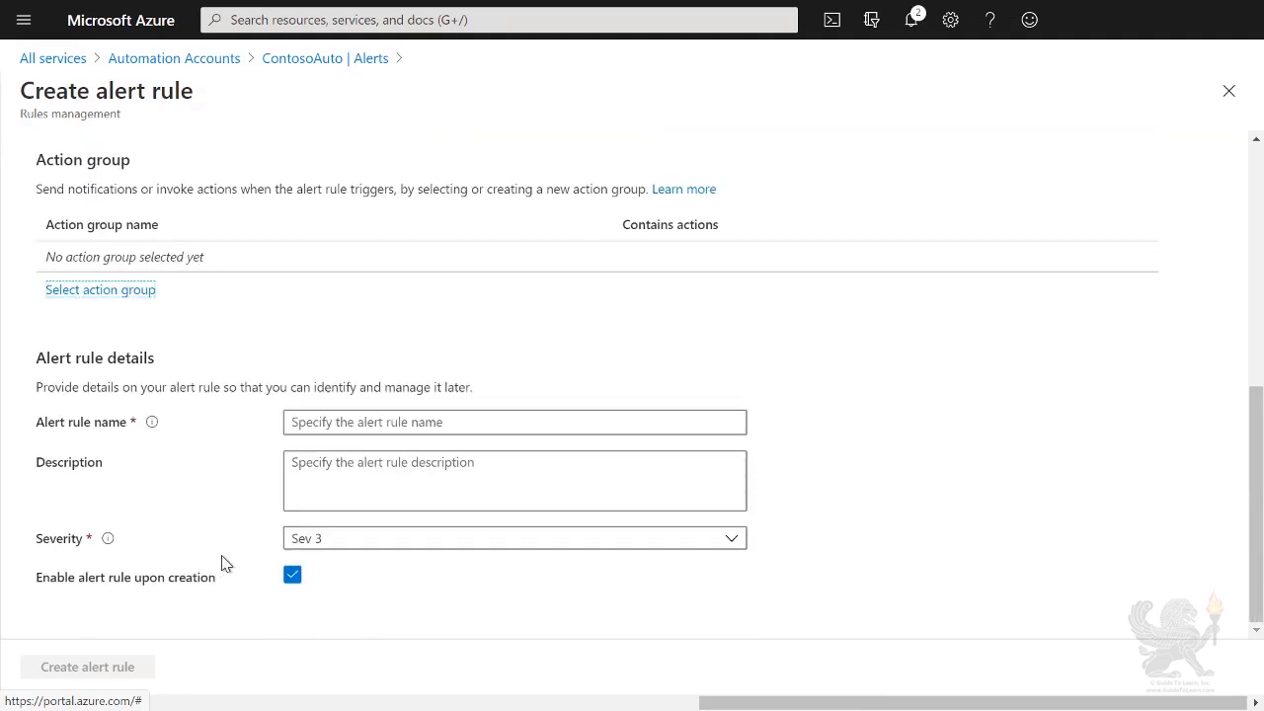
left_click(344, 425)
type("Update Deployment")
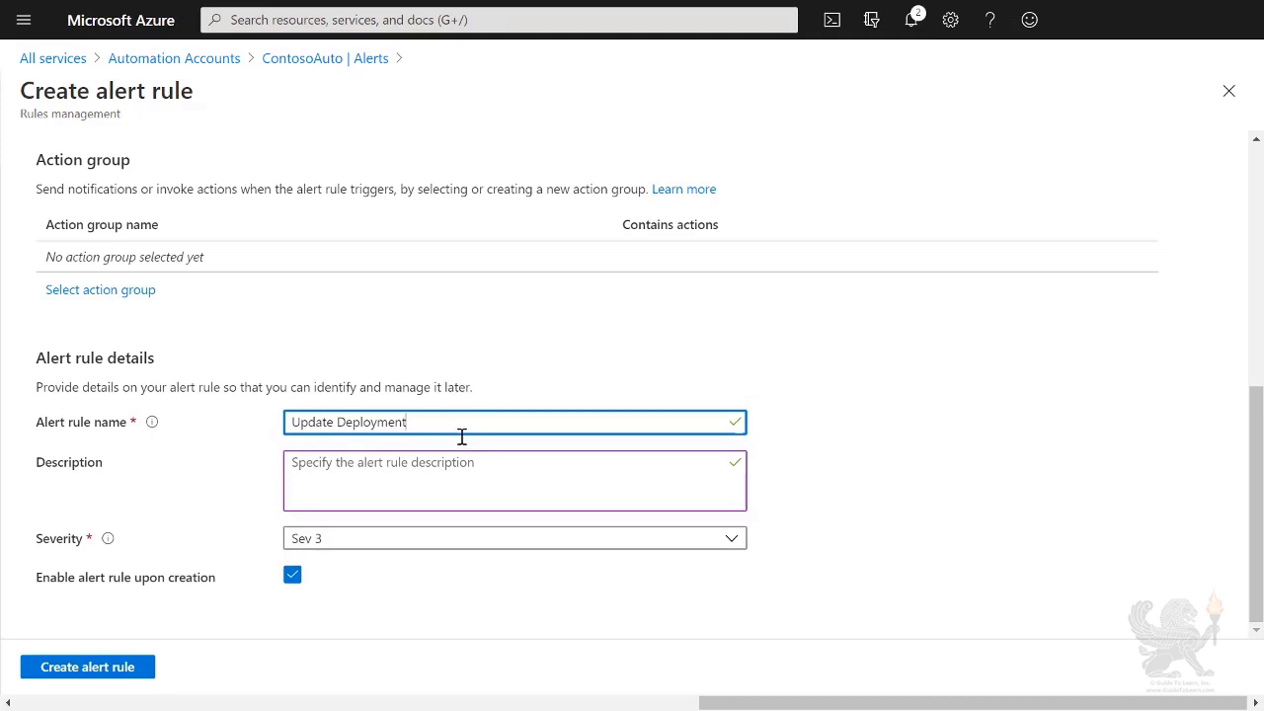
left_click(454, 474)
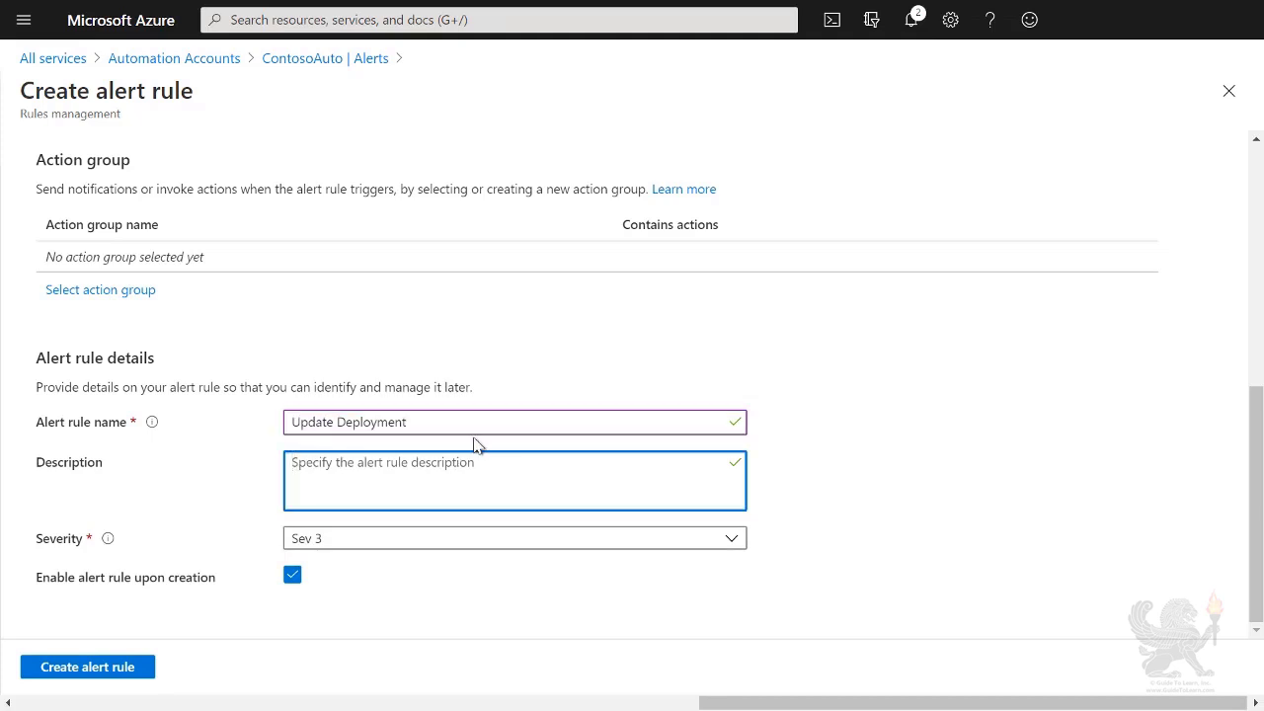
type("Update Deployment")
type("Information")
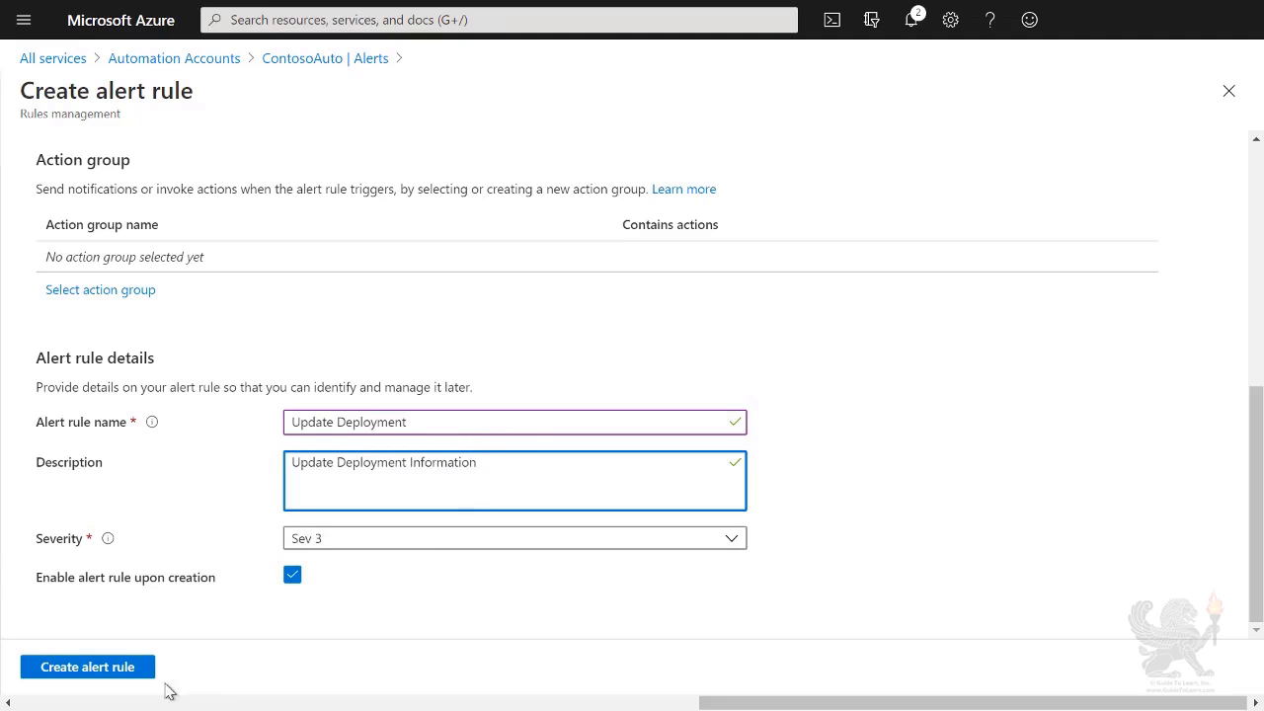
left_click(102, 676)
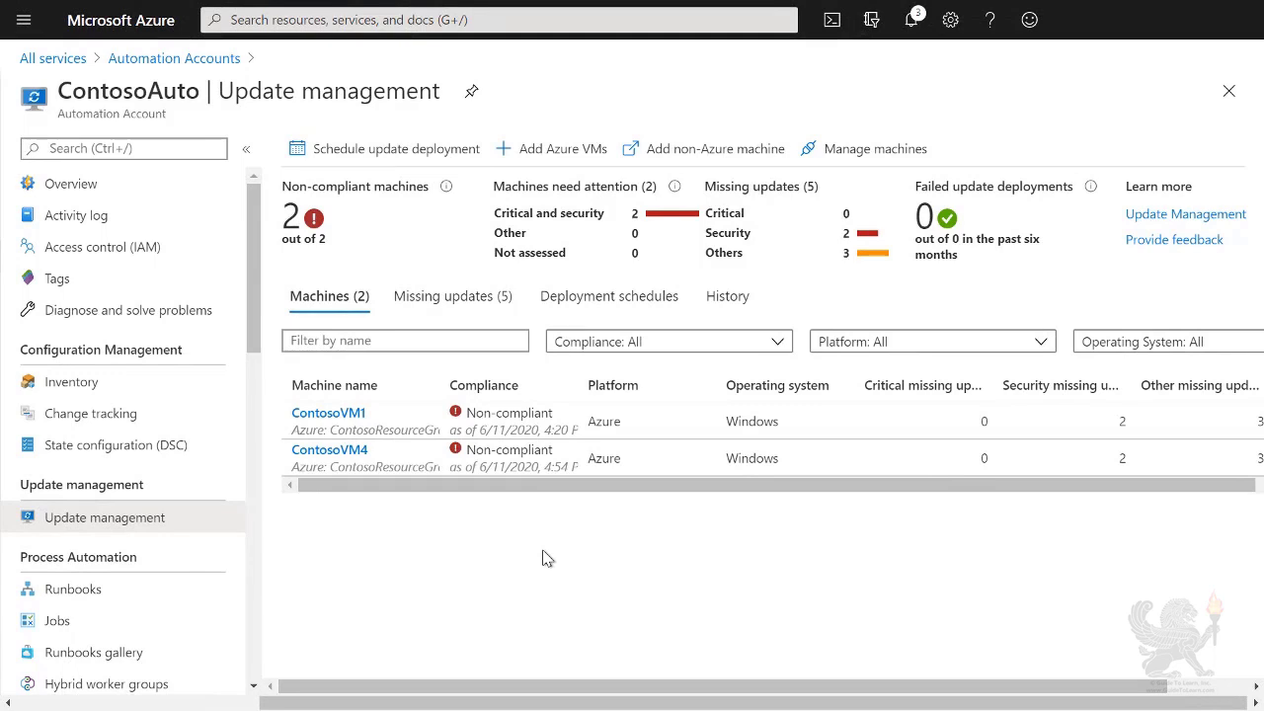
Step: Schedule a new update deployment and name it UpdateDeplomentAzureVMs
left_click(410, 156)
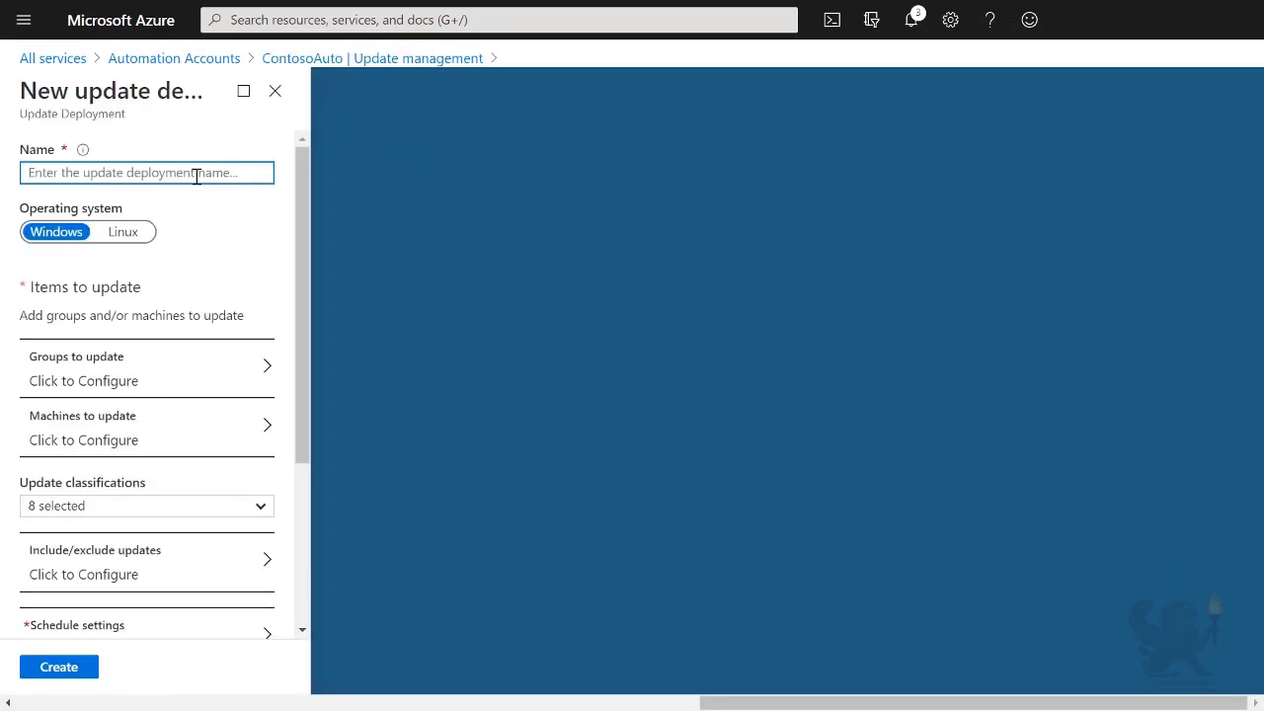
type("Update")
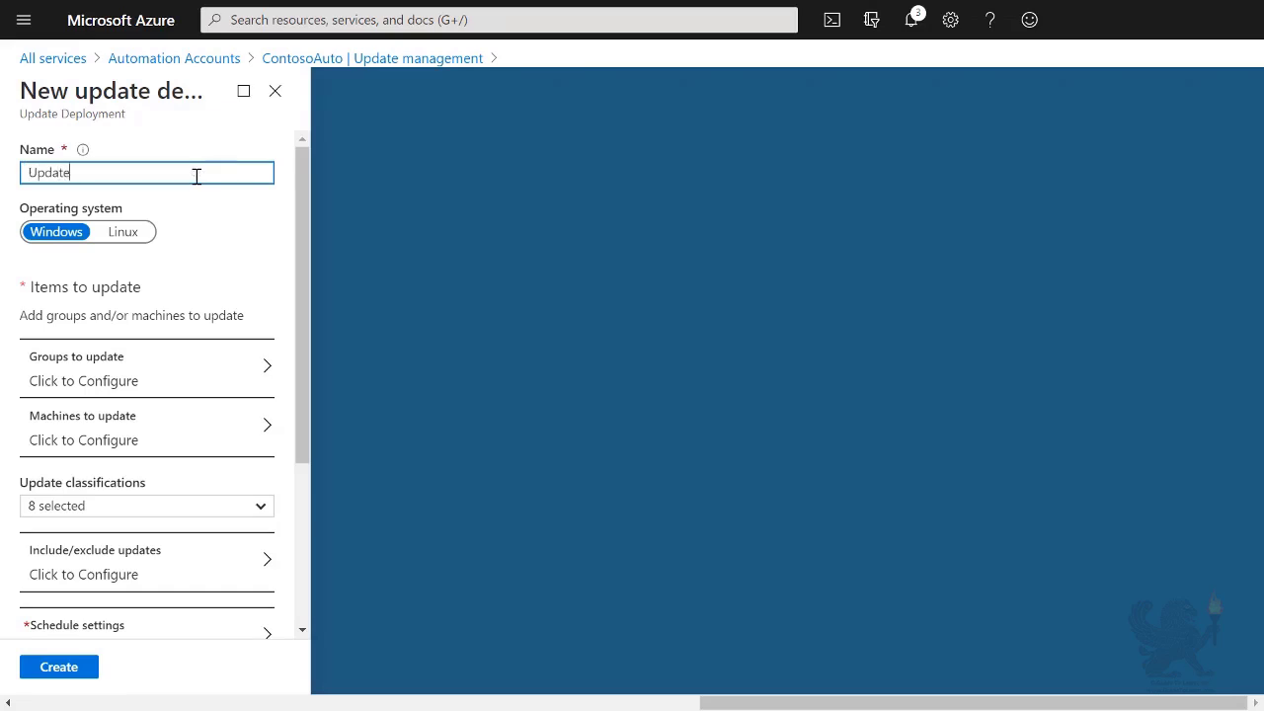
type("DeplomentAzureVMs")
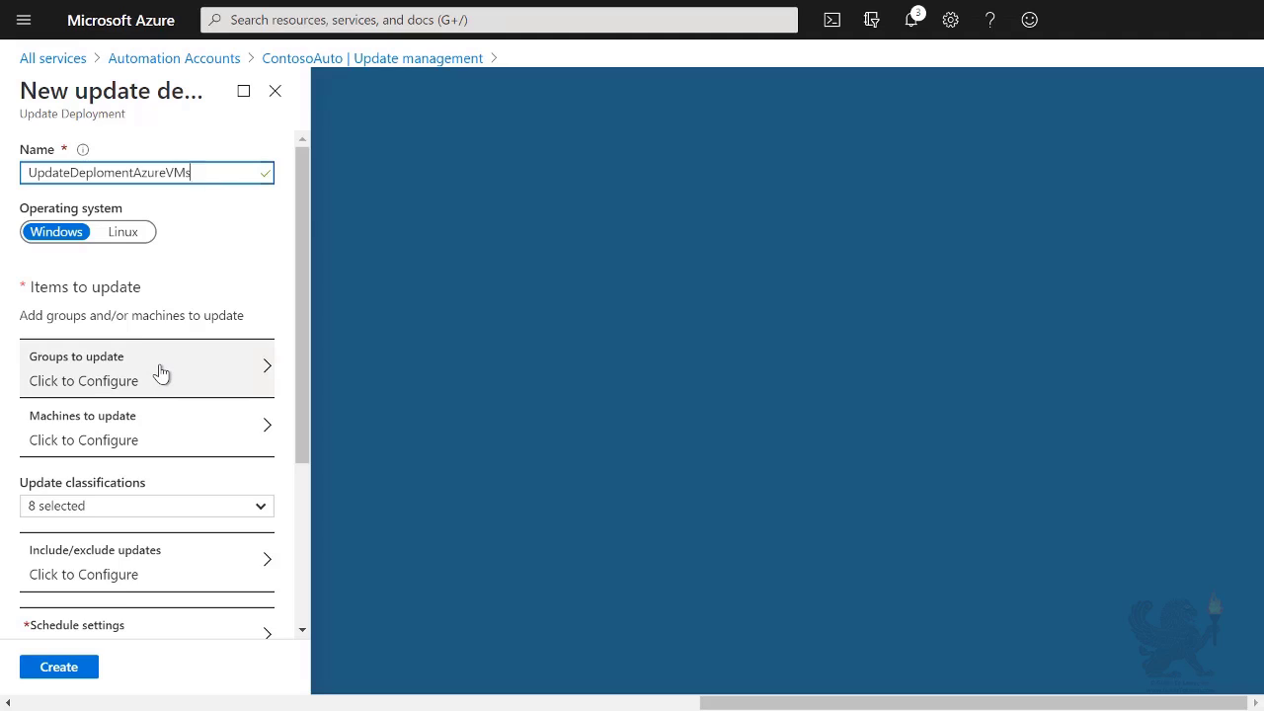
Step: Select machines ContosoVM1 and ContosoVM4 as the deployment targets
left_click(161, 437)
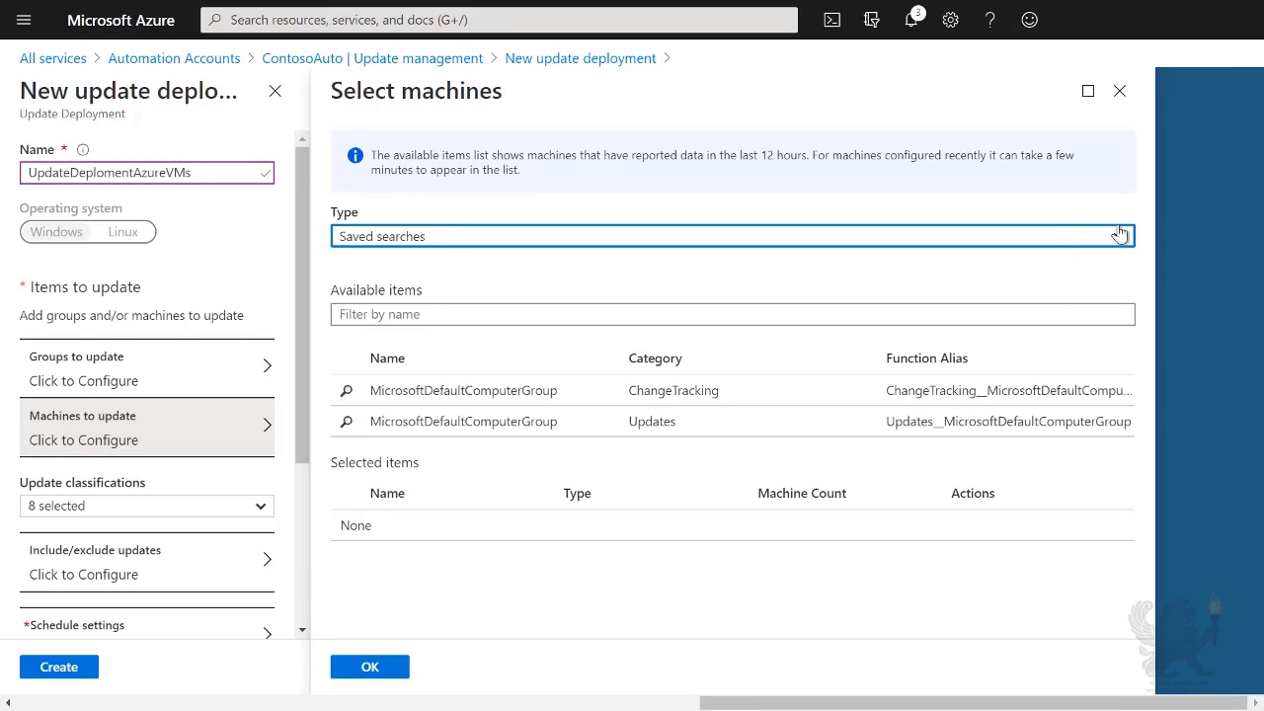
left_click(1119, 234)
left_click(1098, 325)
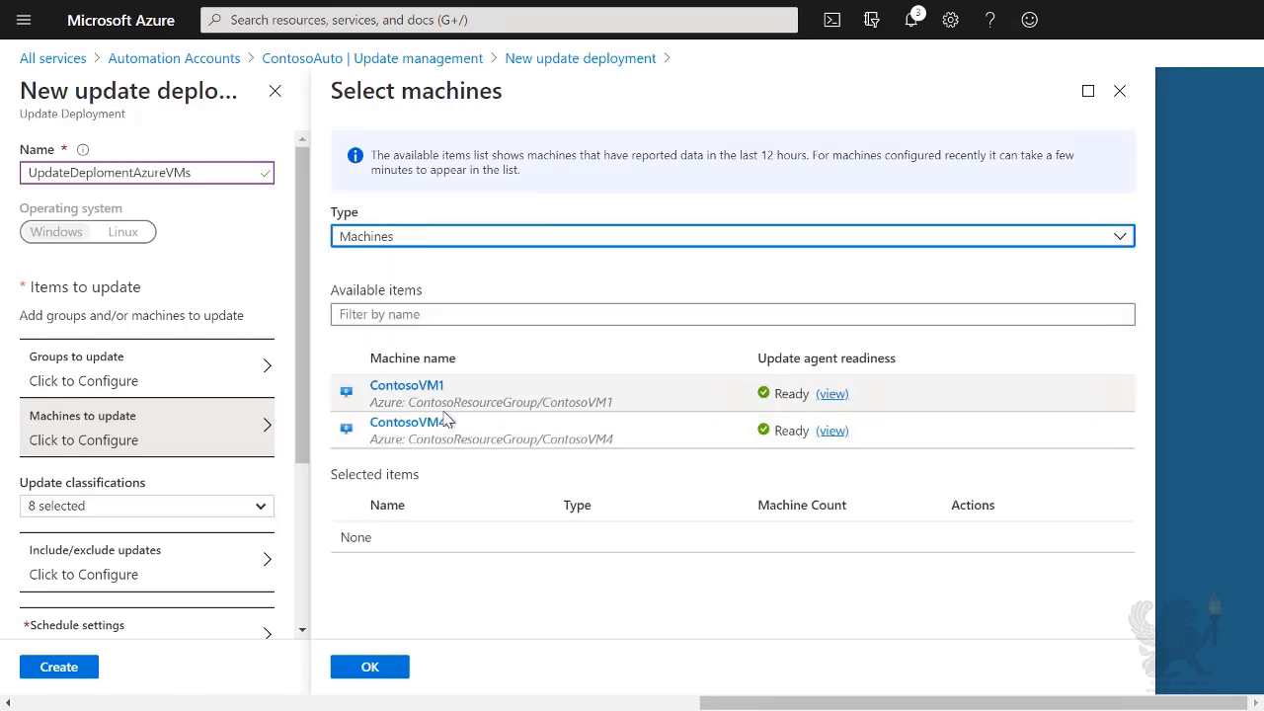
left_click(411, 391)
left_click(405, 424)
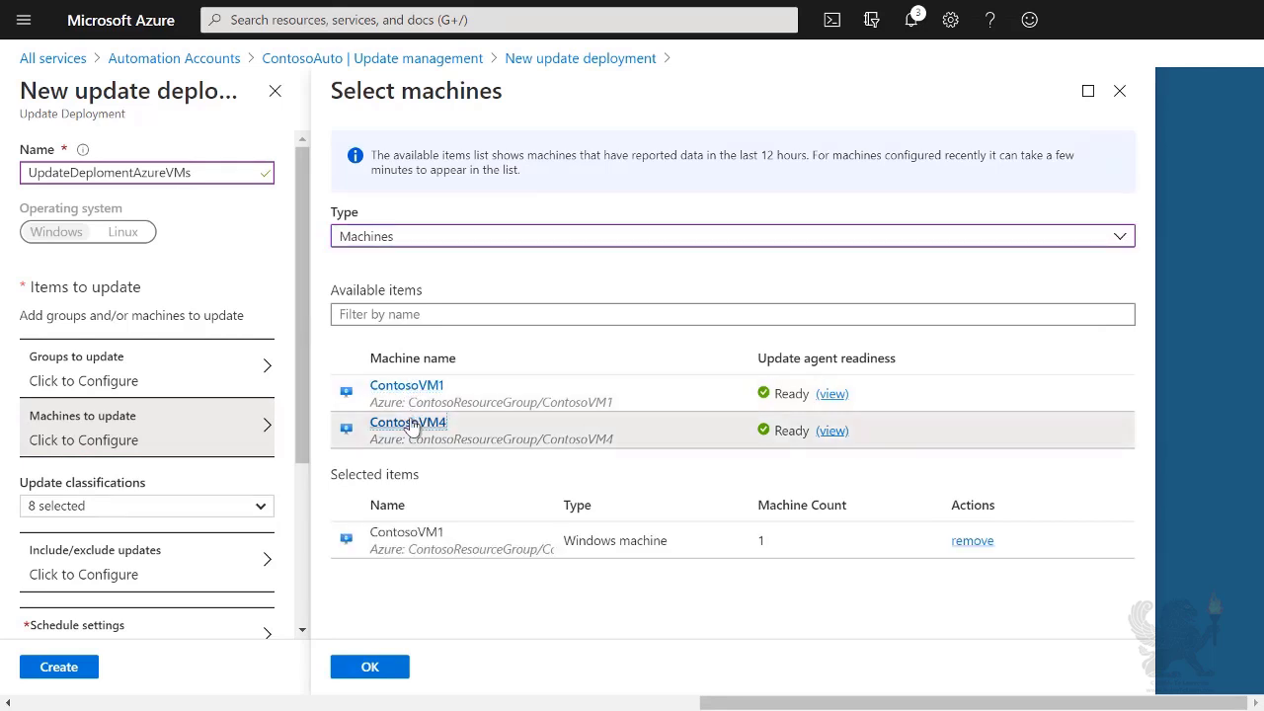
left_click(395, 678)
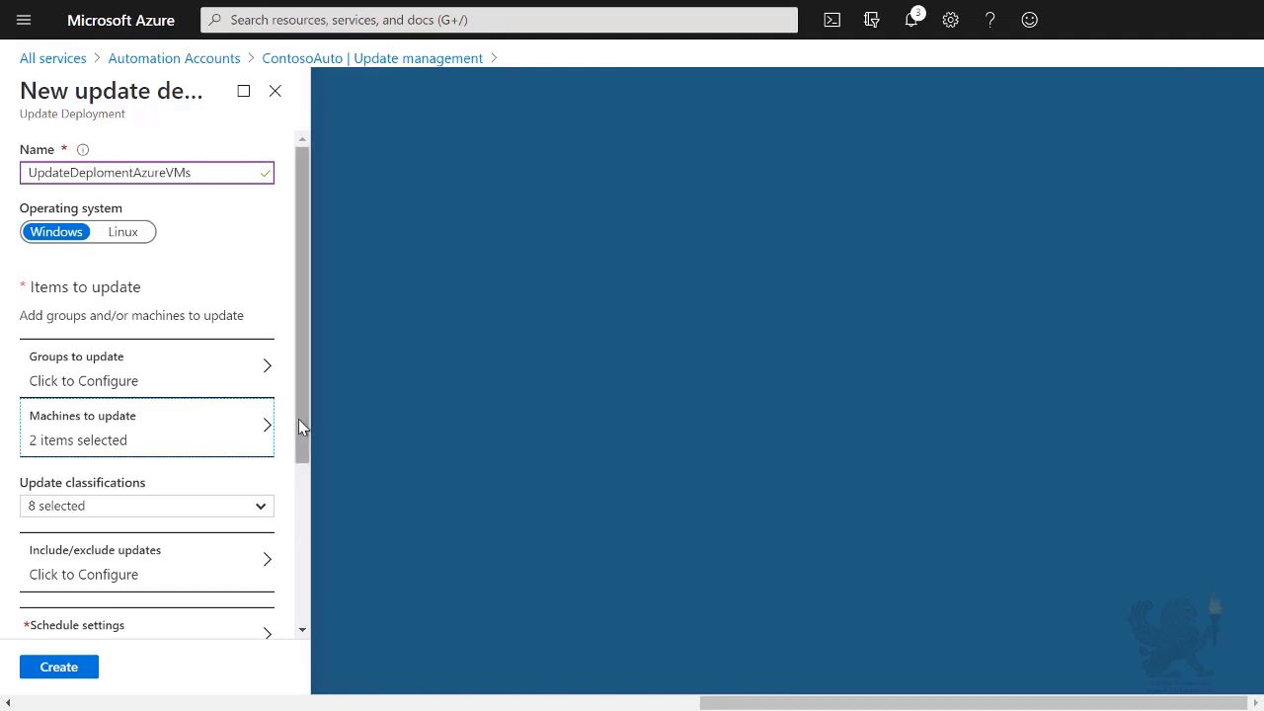
Step: Review the update classifications, leaving all eight included
left_click_drag(299, 423, 299, 593)
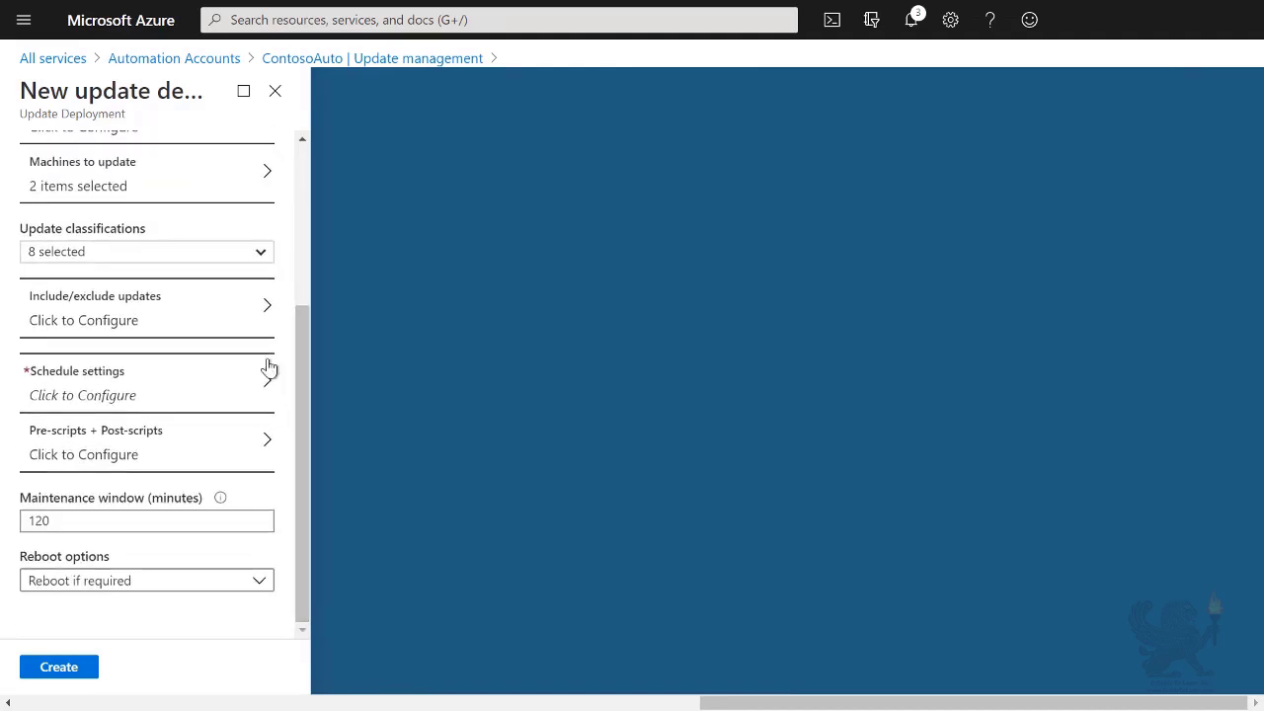
left_click(265, 253)
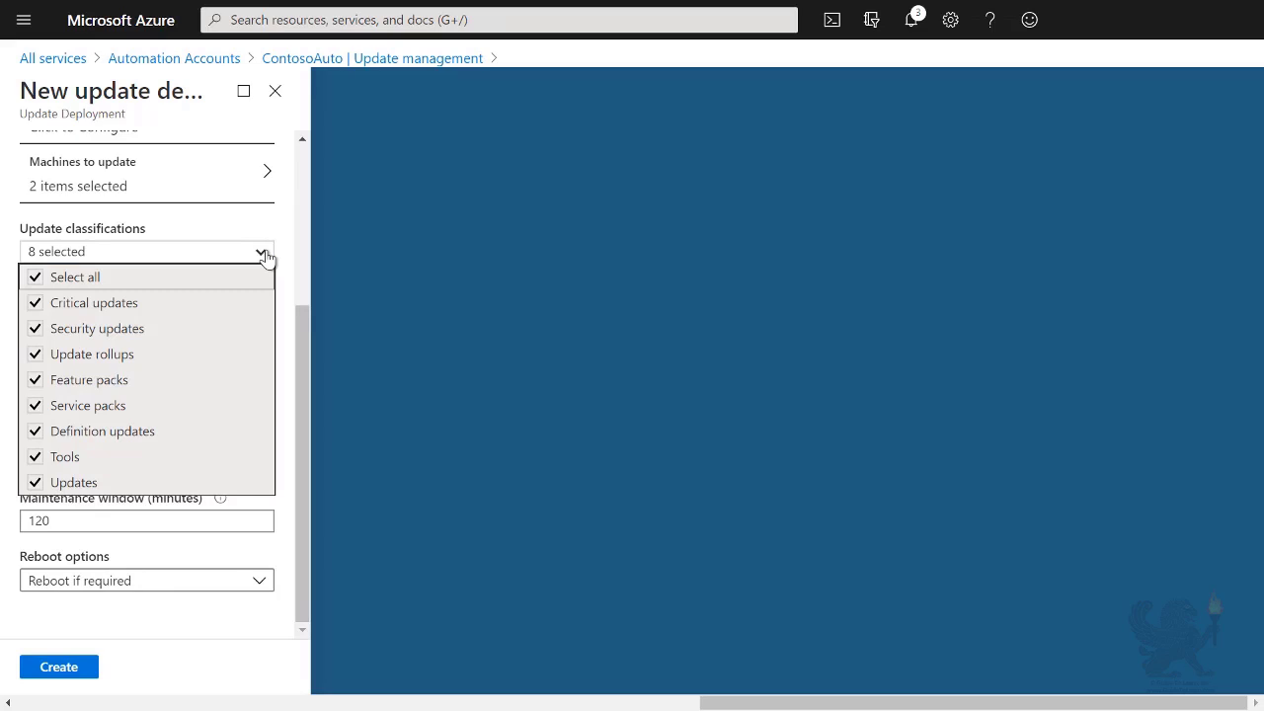
left_click(263, 253)
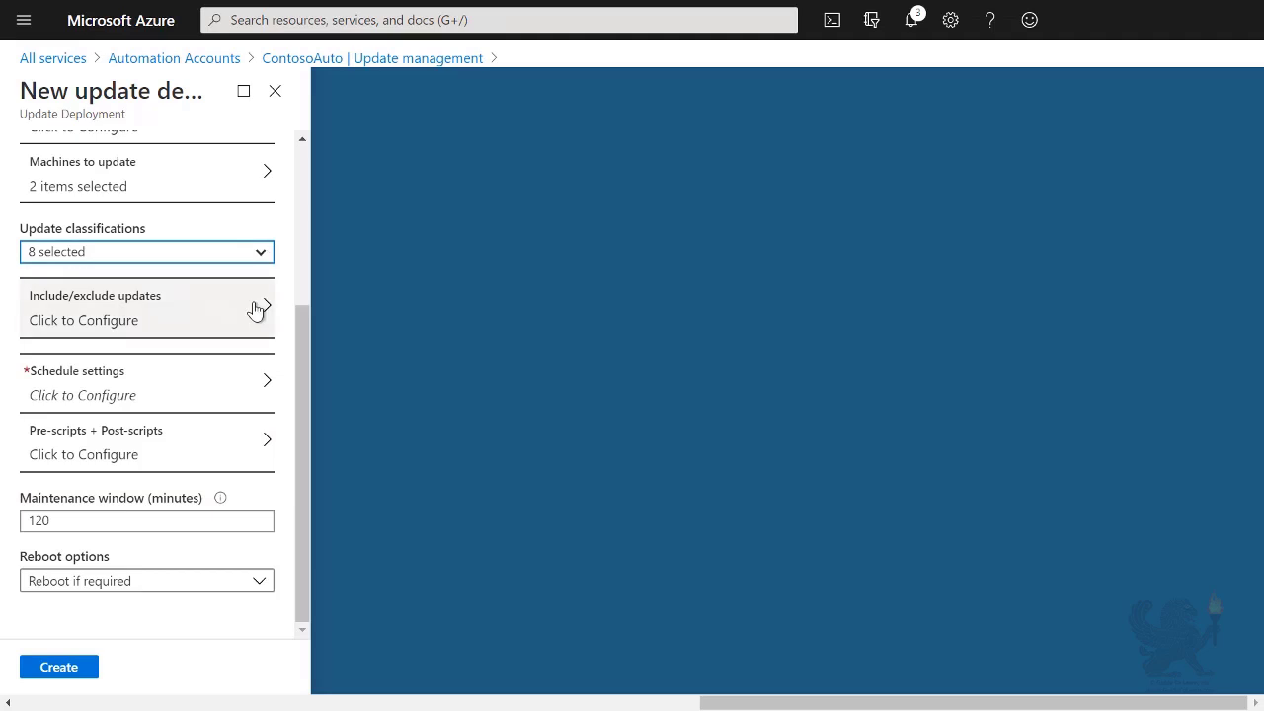
Step: Schedule the deployment to run once with Reboot if required, then create it
left_click(253, 381)
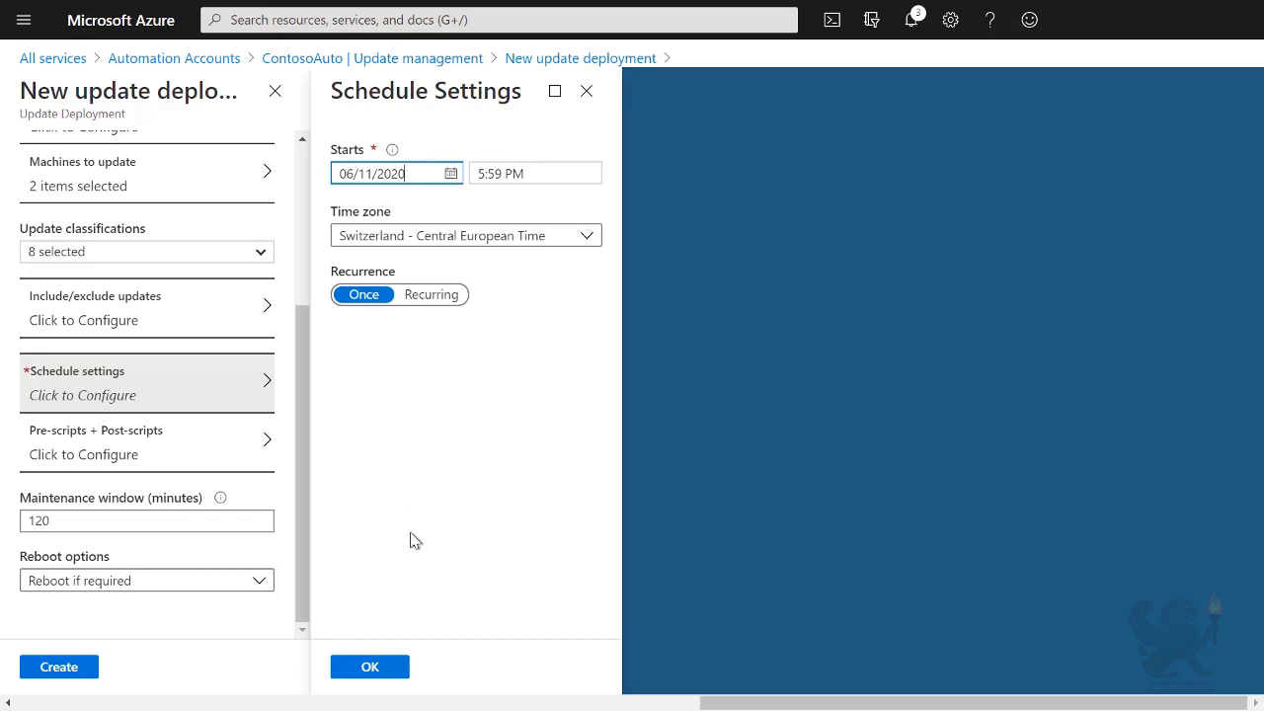
left_click(370, 667)
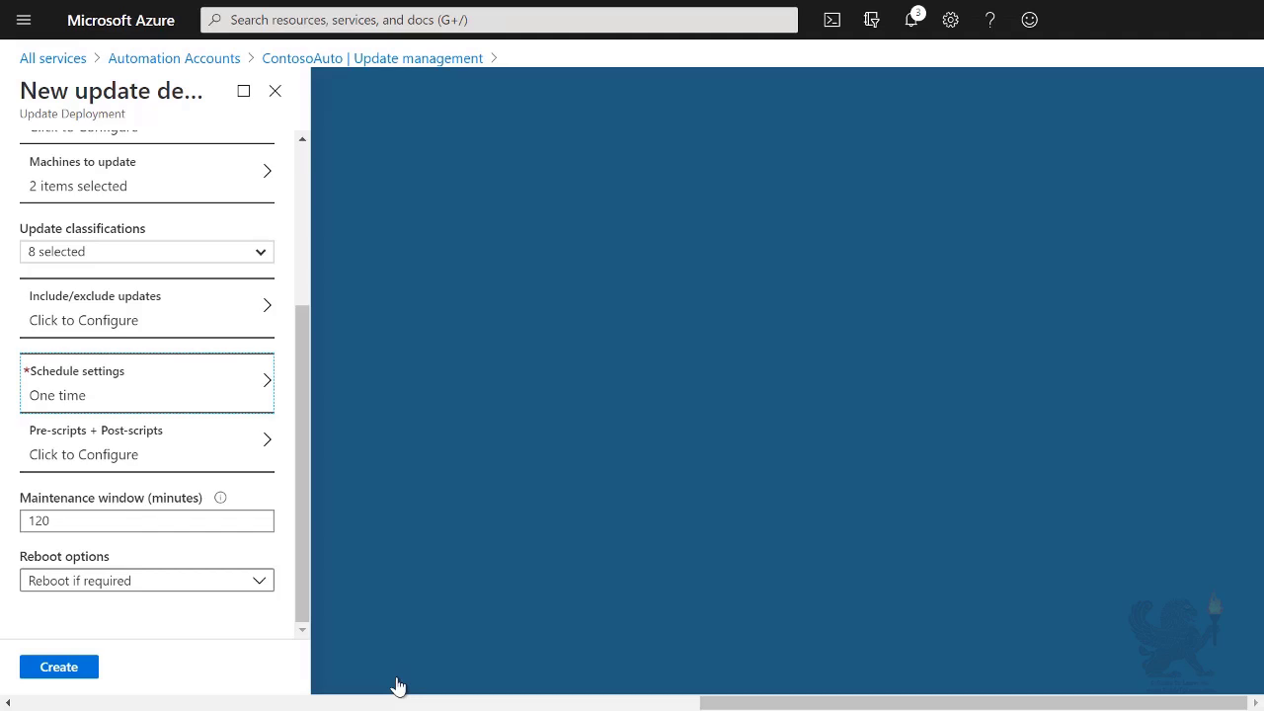
left_click(259, 582)
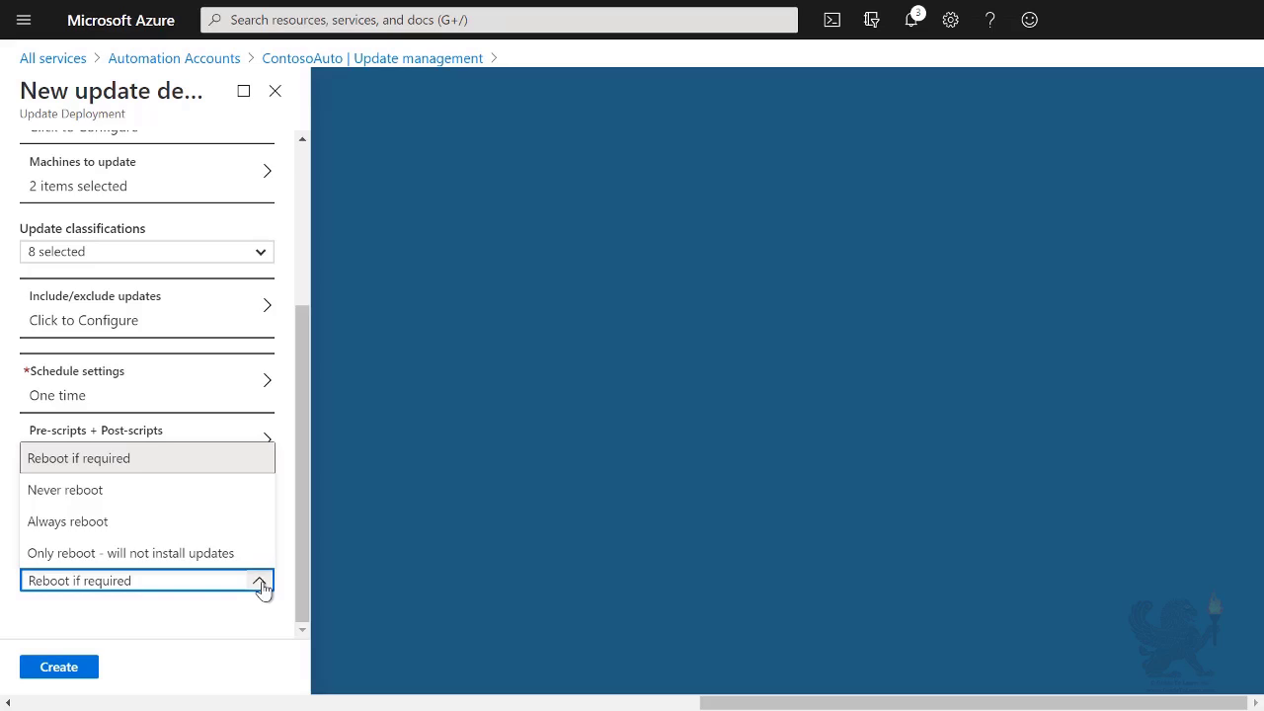
left_click(245, 457)
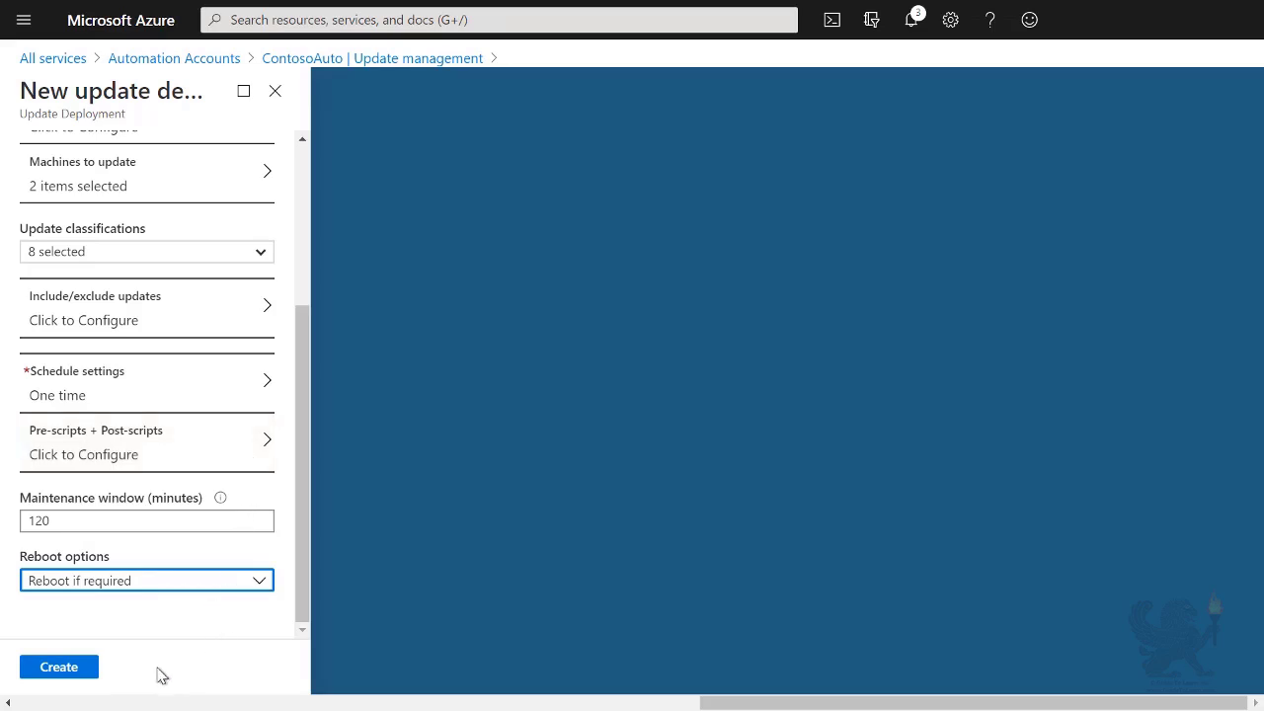
left_click(69, 675)
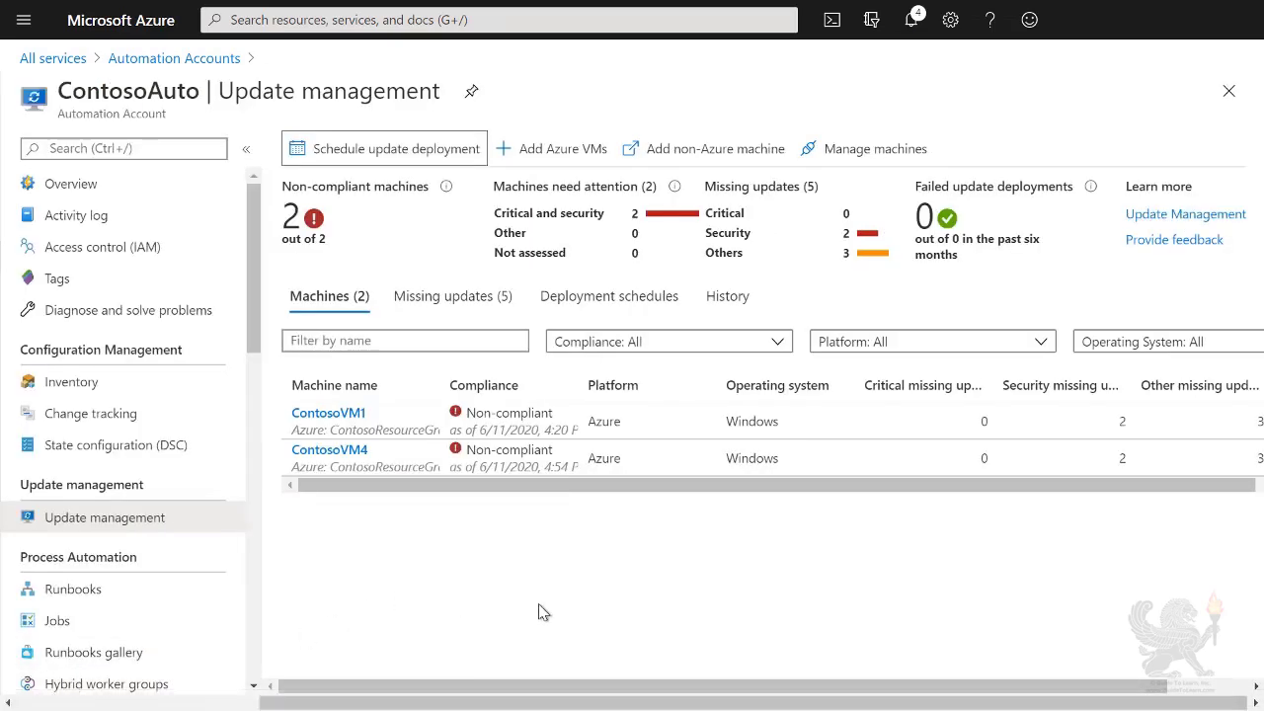
Step: Verify the deployment run succeeded installing 6 updates and ContosoVM1 and ContosoVM4 now show Compliant
left_click(599, 296)
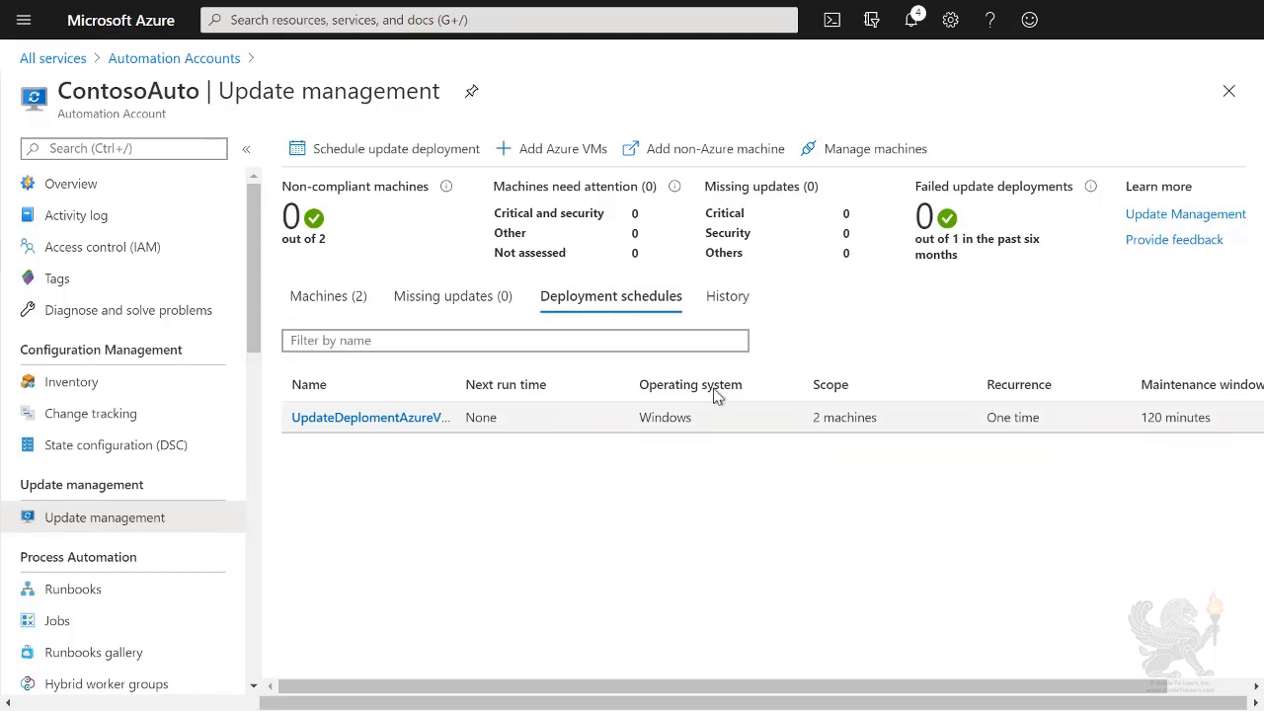
left_click(738, 304)
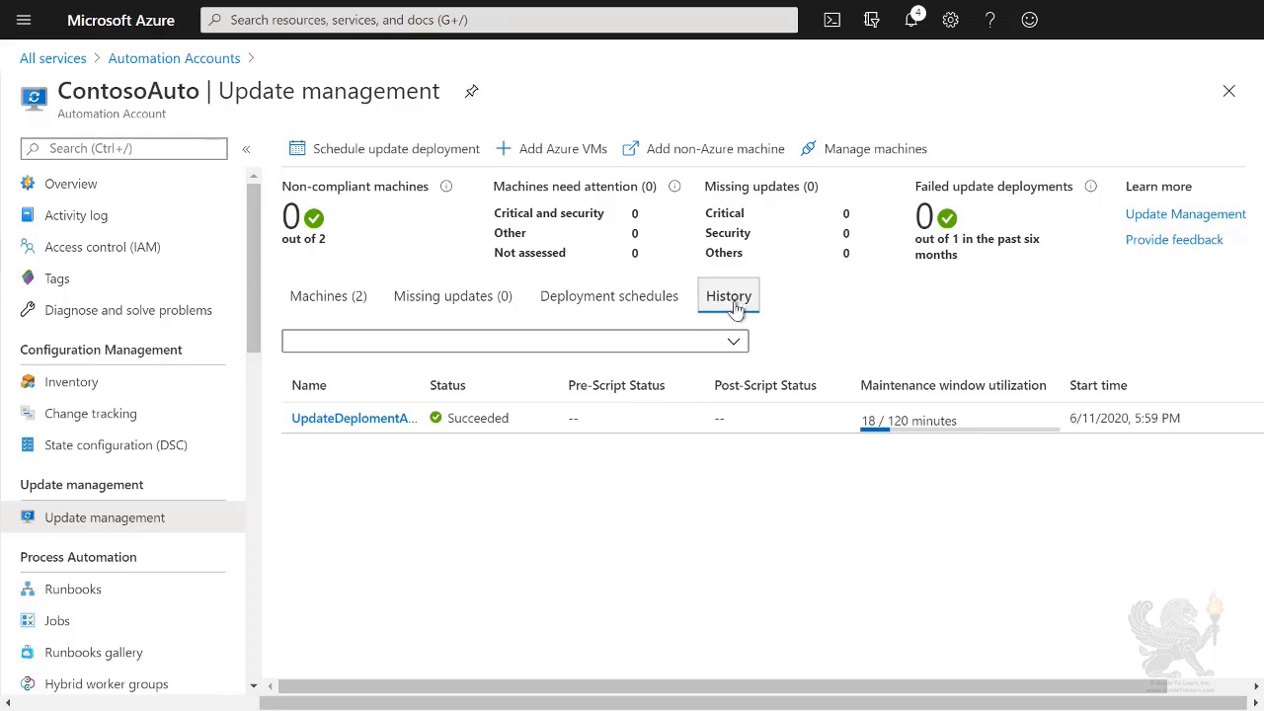
left_click(354, 418)
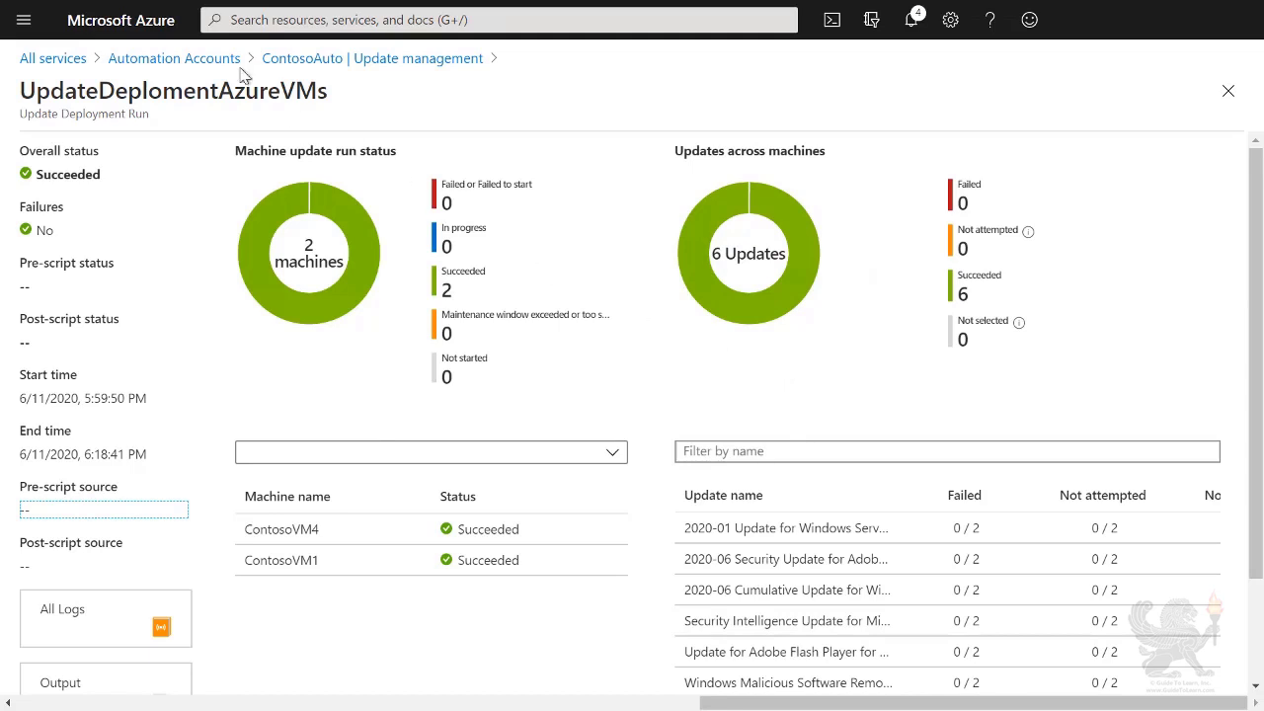
left_click(284, 59)
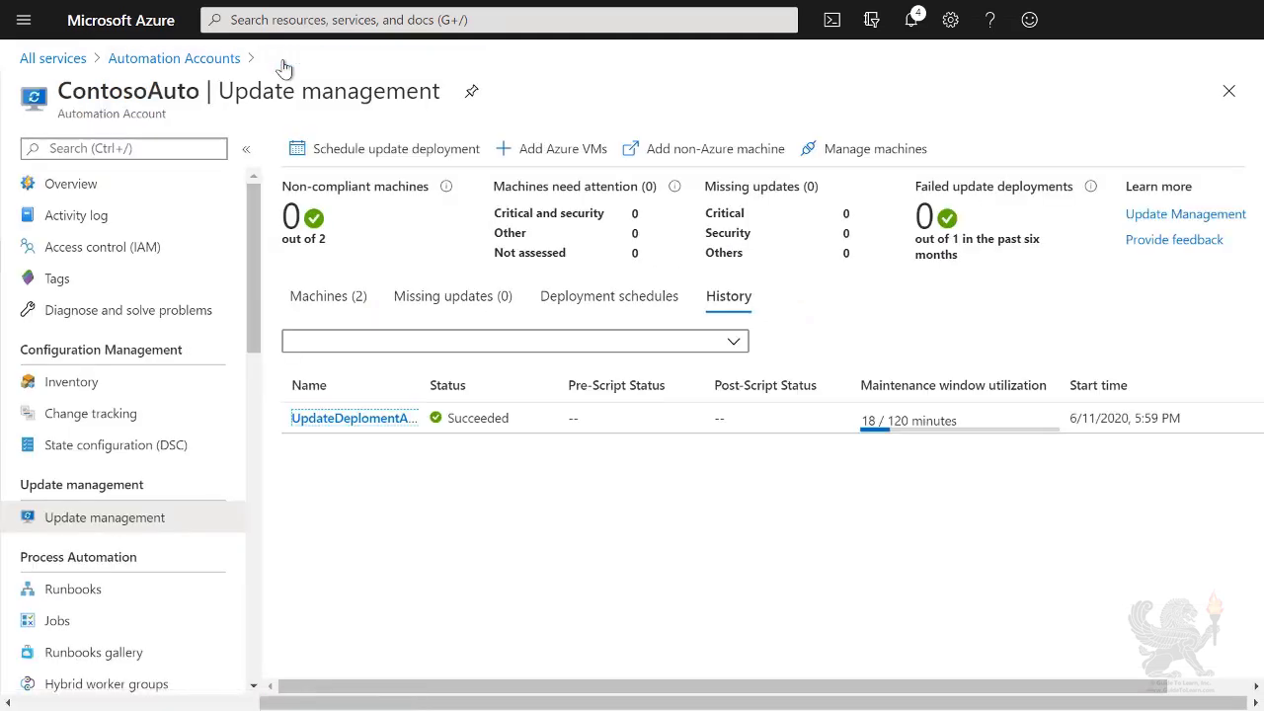
left_click(347, 306)
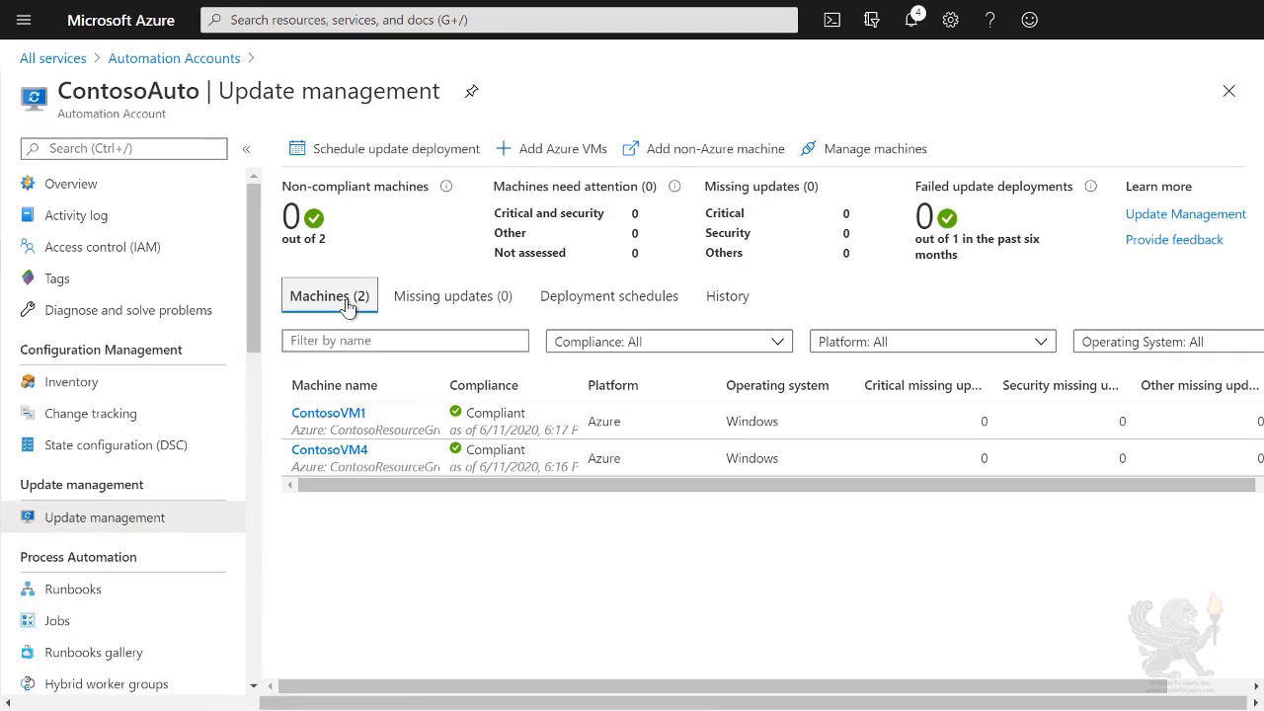